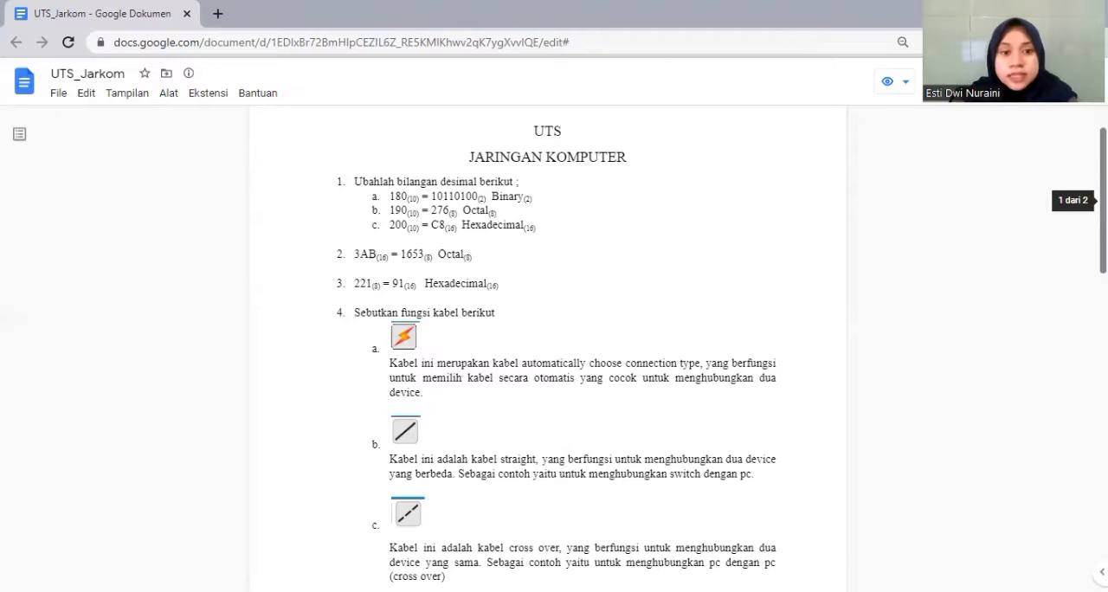
Review the UTS_Jarkom answers on number conversion, cable functions, switch activation and console password commands.
scroll(1079, 273, down, 3)
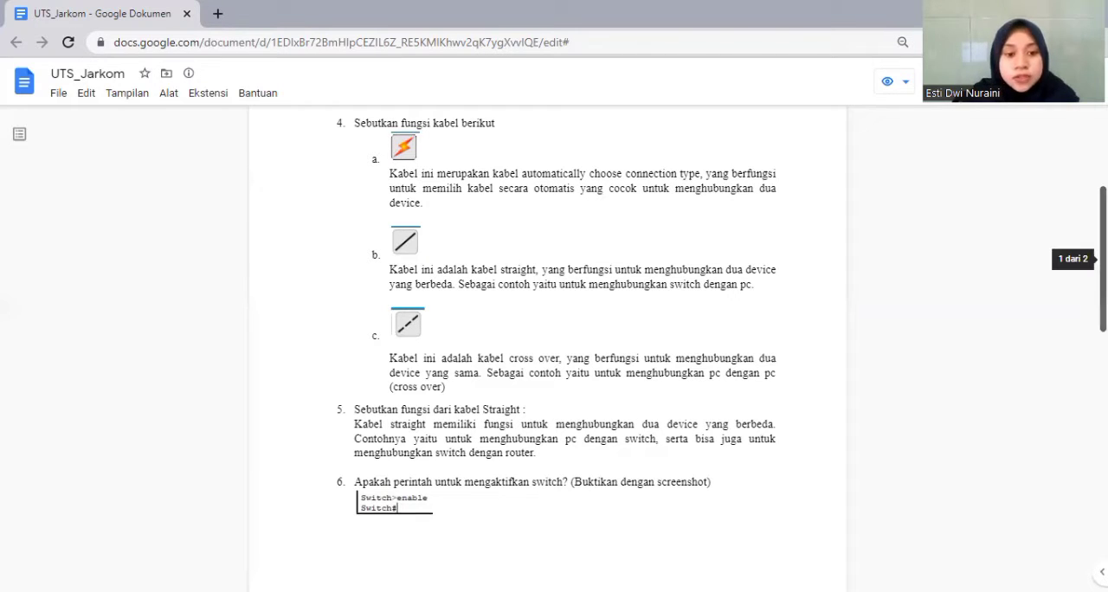
scroll(547, 346, down, 3)
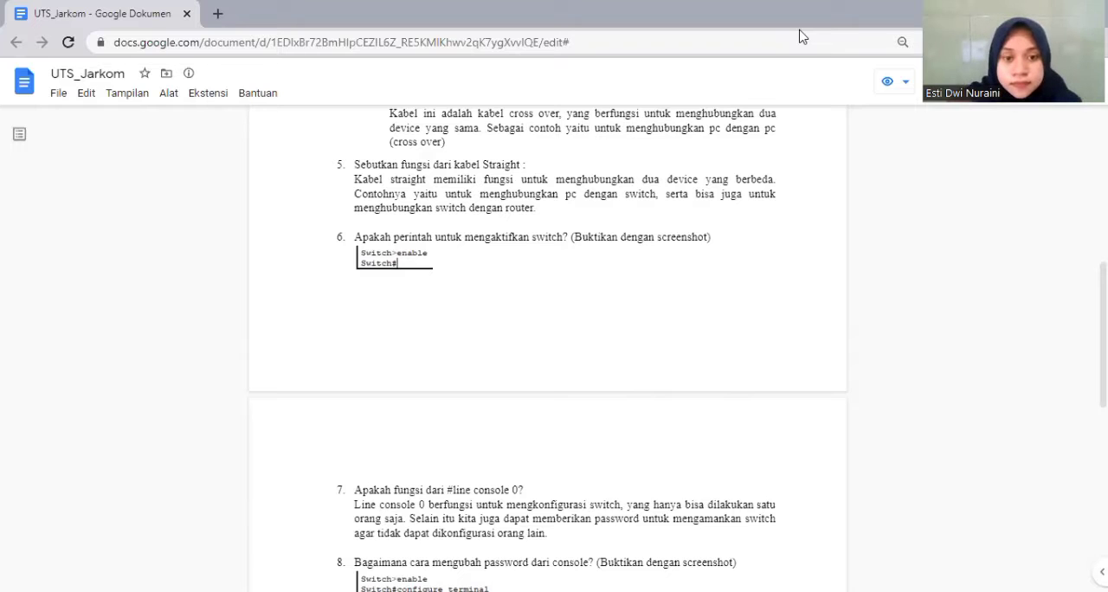
scroll(546, 346, down, 1)
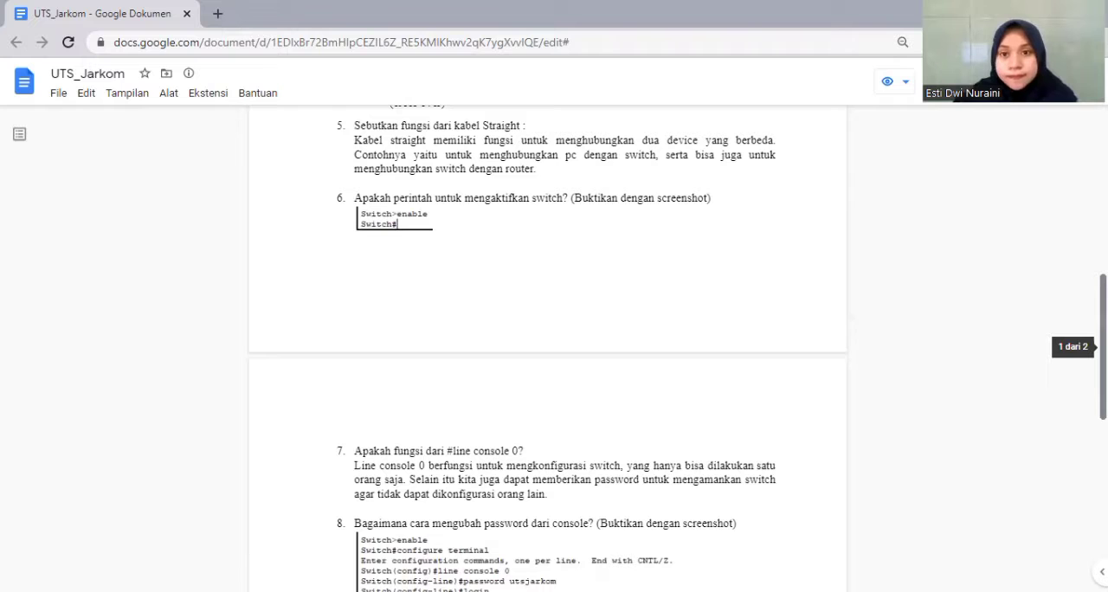
scroll(1101, 346, down, 3)
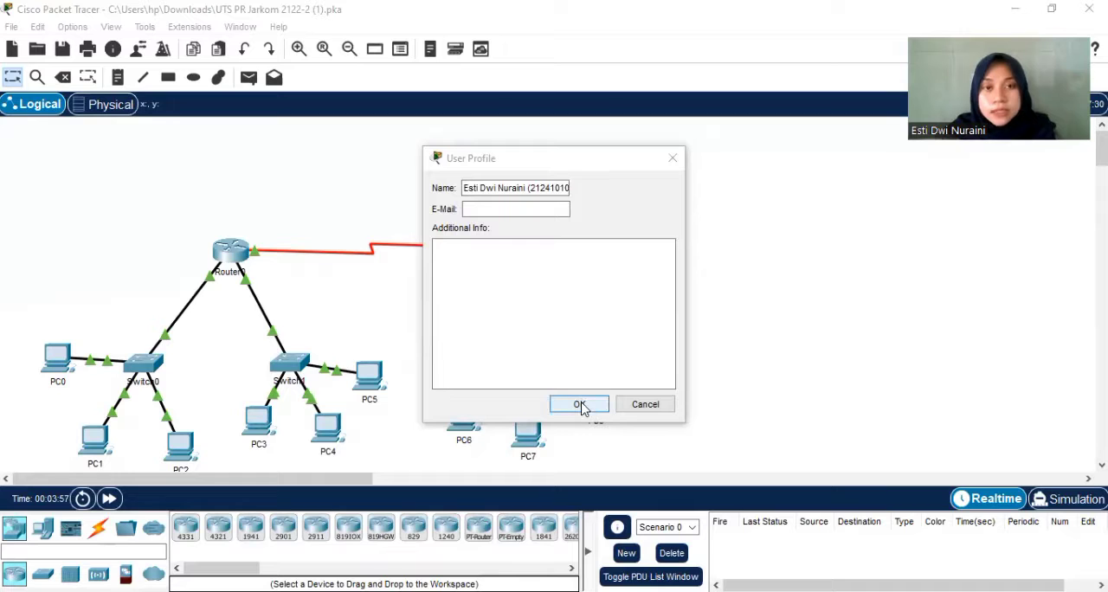
In Cisco Packet Tracer, accept the user profile, then read the activity's PC and switch requirements and minimize the instructions.
key(Return)
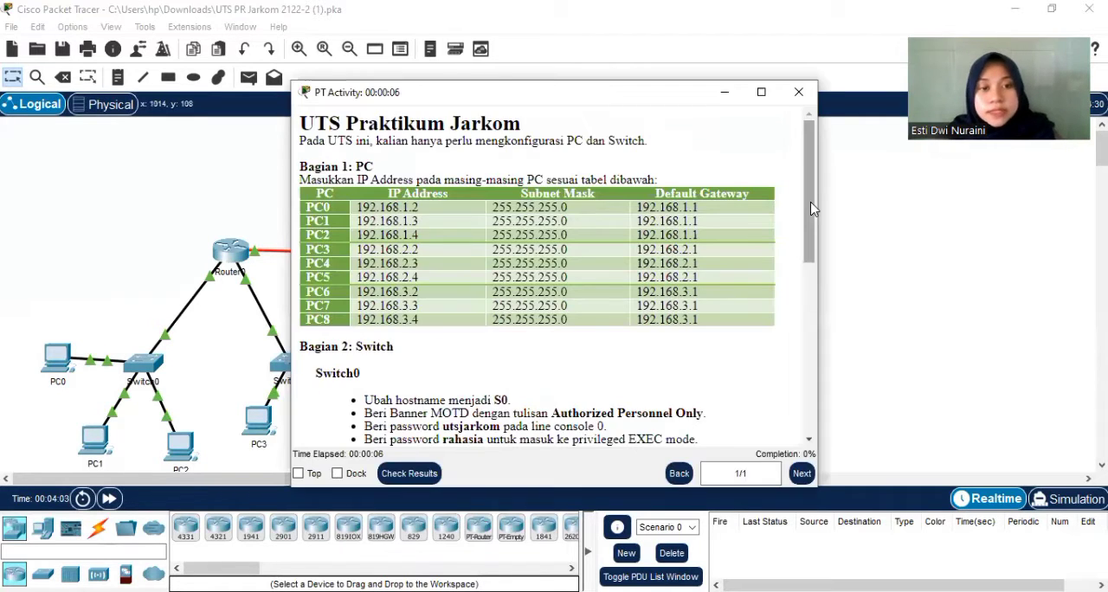
drag(812, 208, 812, 306)
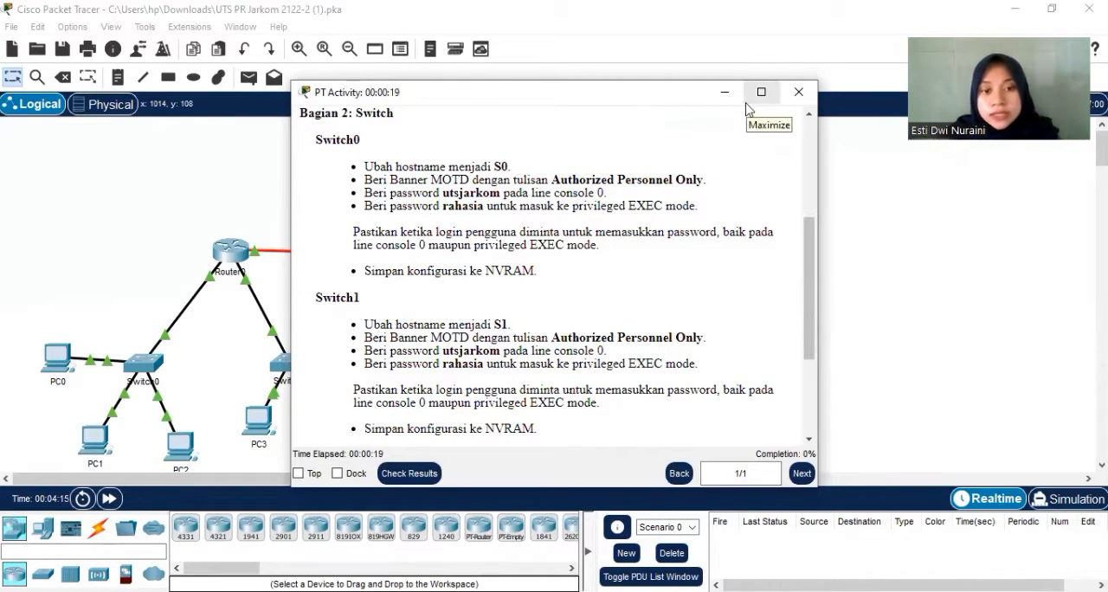
drag(812, 299, 811, 319)
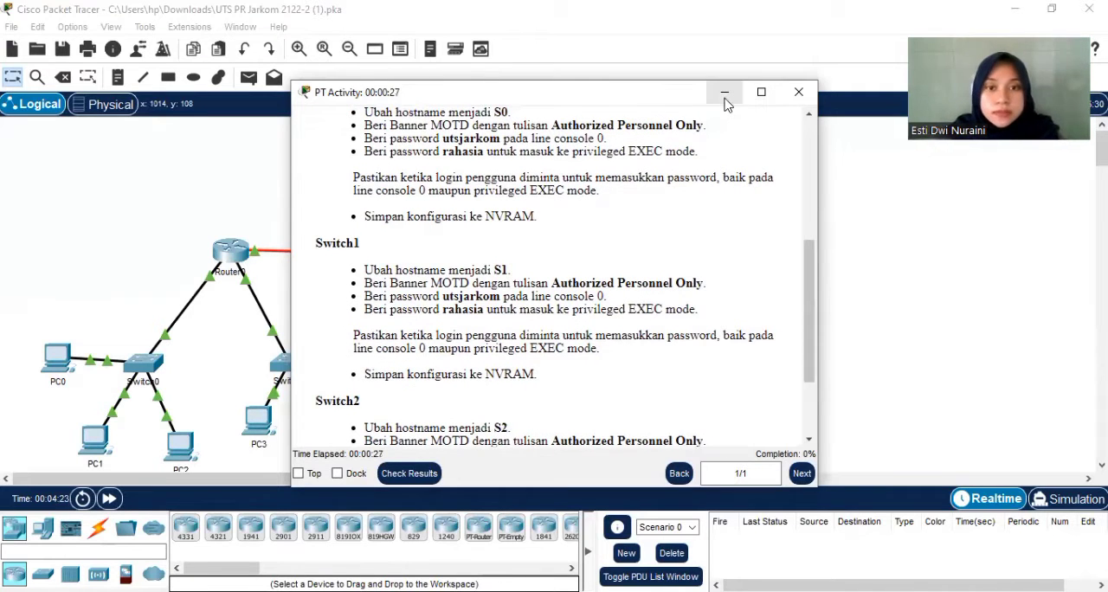
click(725, 96)
Open Switch0's command line and enter global configuration mode with enable and conf t.
drag(156, 374, 160, 373)
click(157, 373)
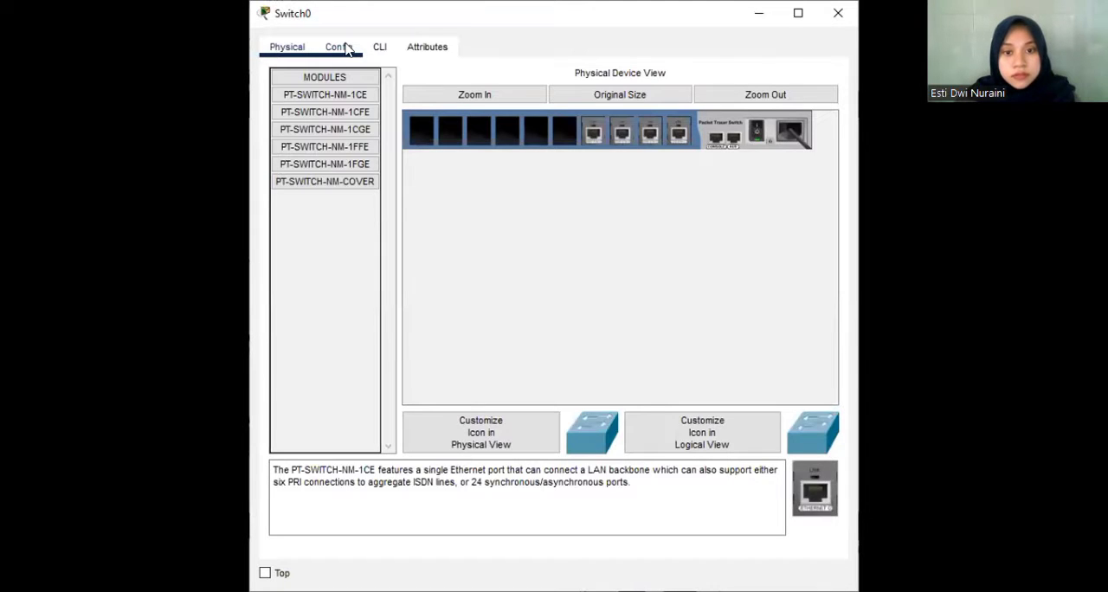
click(346, 49)
click(379, 48)
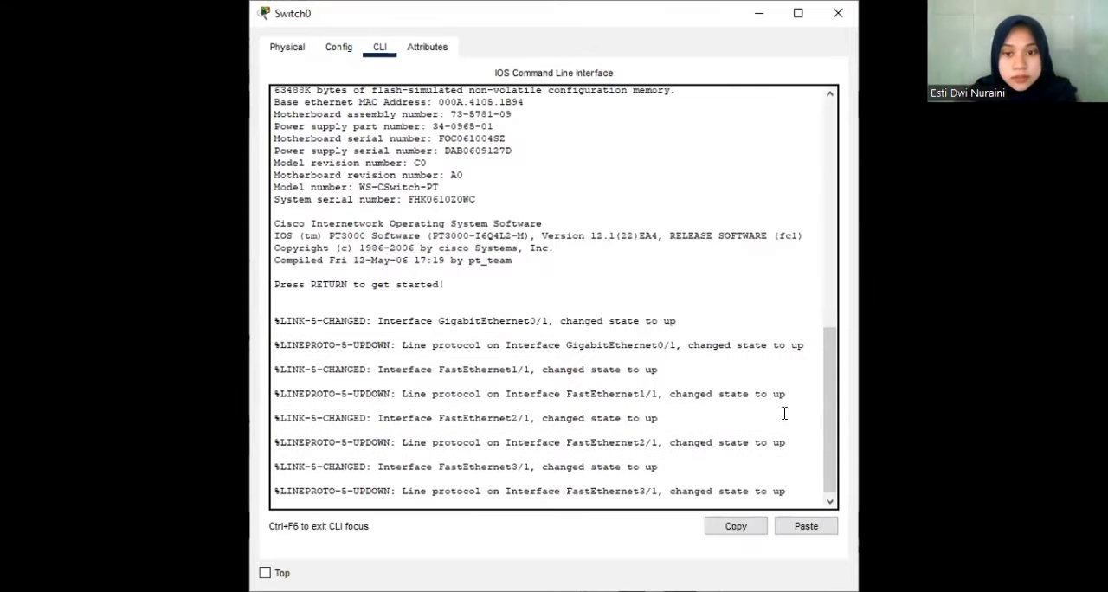
key(Return)
text(ena)
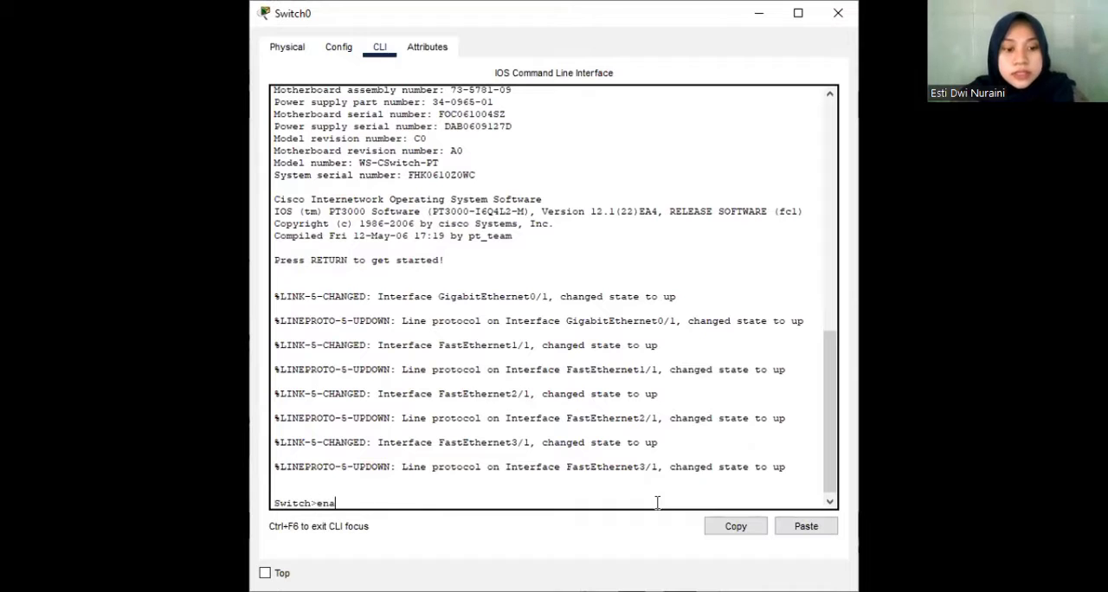
text(ble)
key(Return)
text(conf )
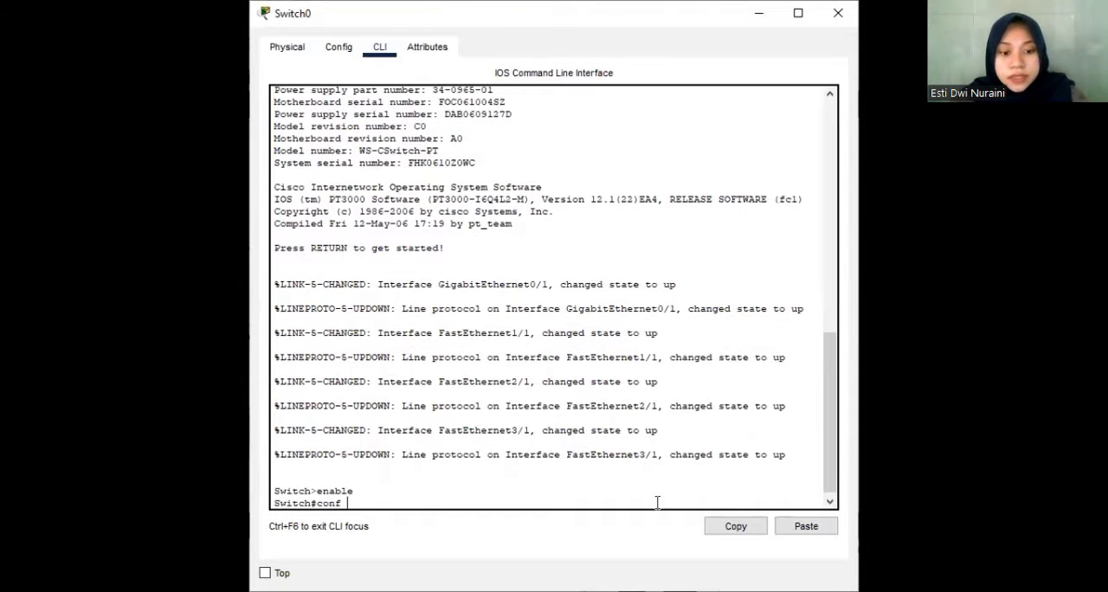
text(t)
key(Return)
Set Switch0's hostname to S0.
text(h(config)#h)
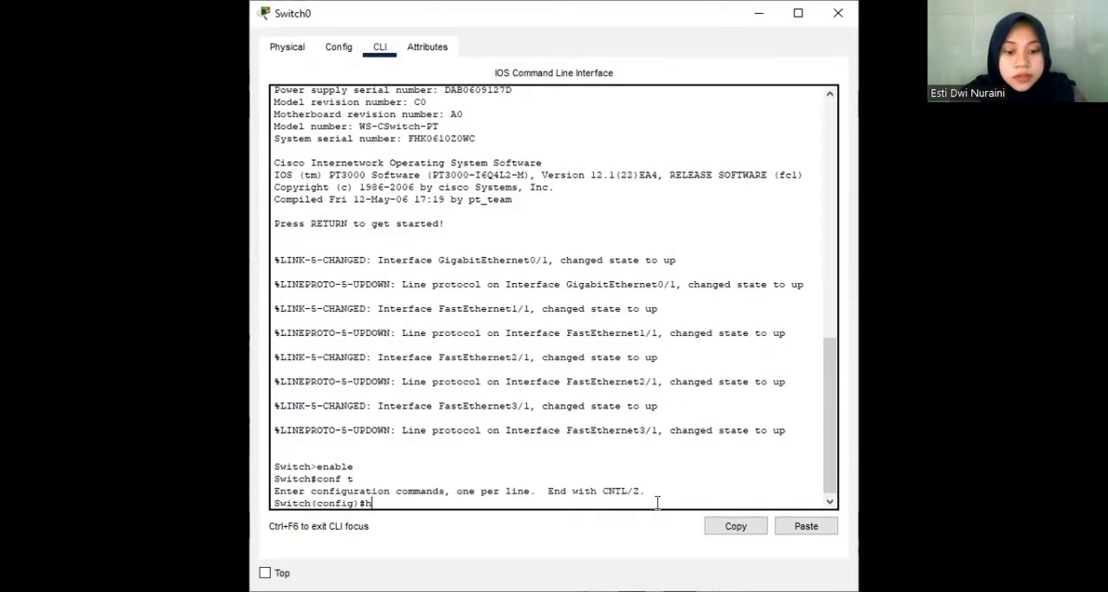
text(ostname)
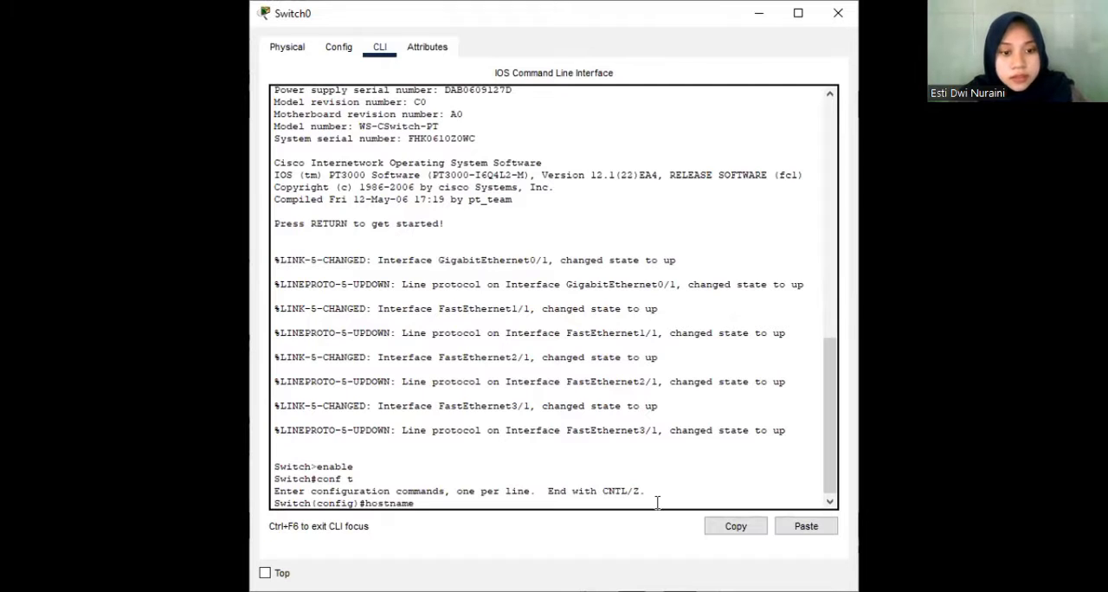
text( S0)
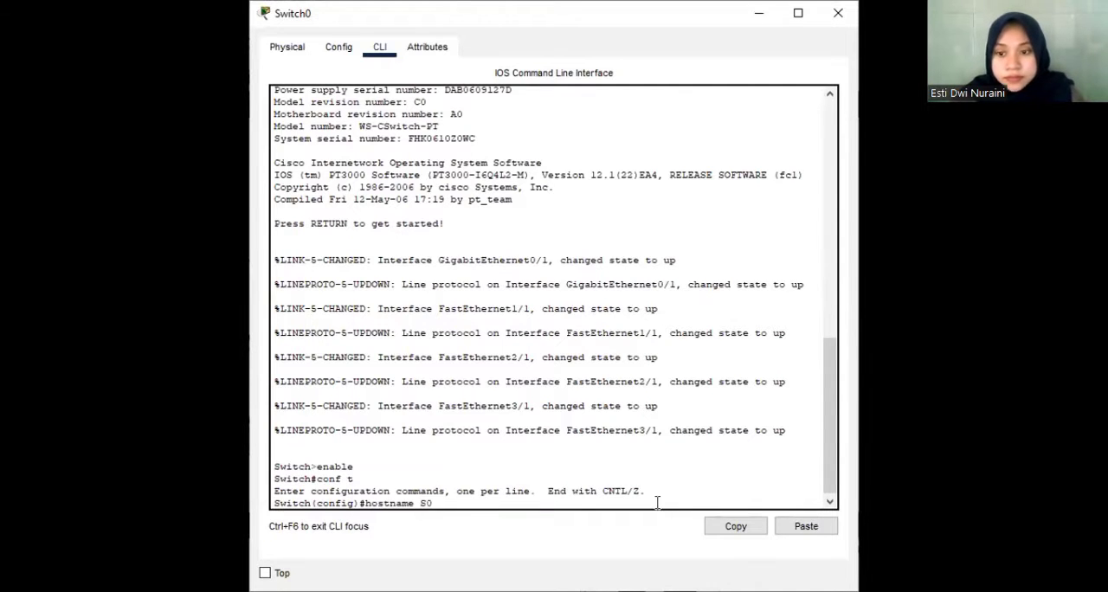
key(Return)
text(p)
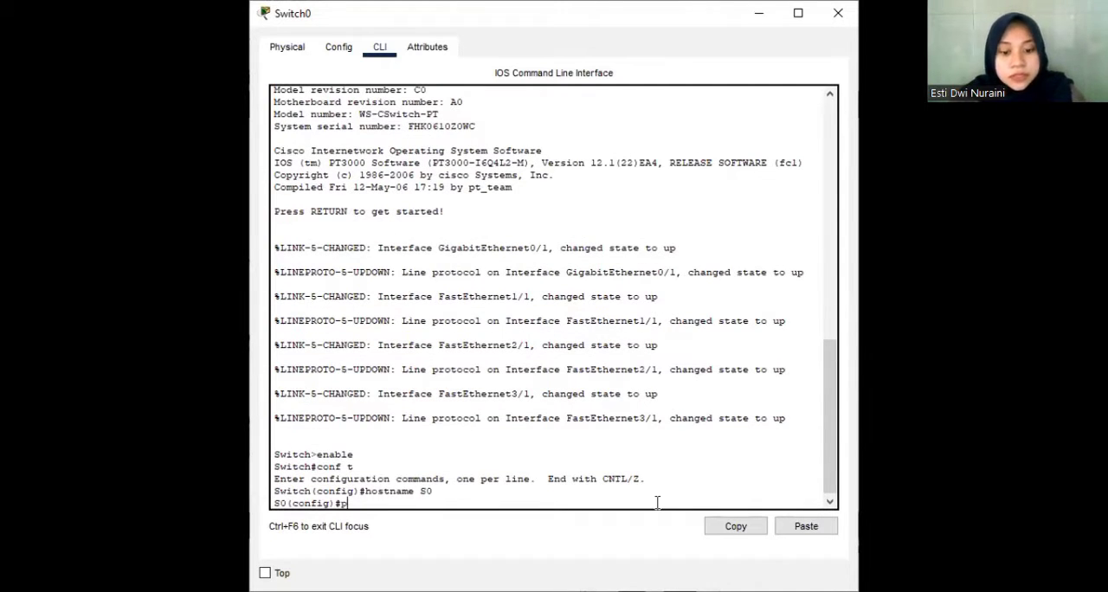
text(assword uts)
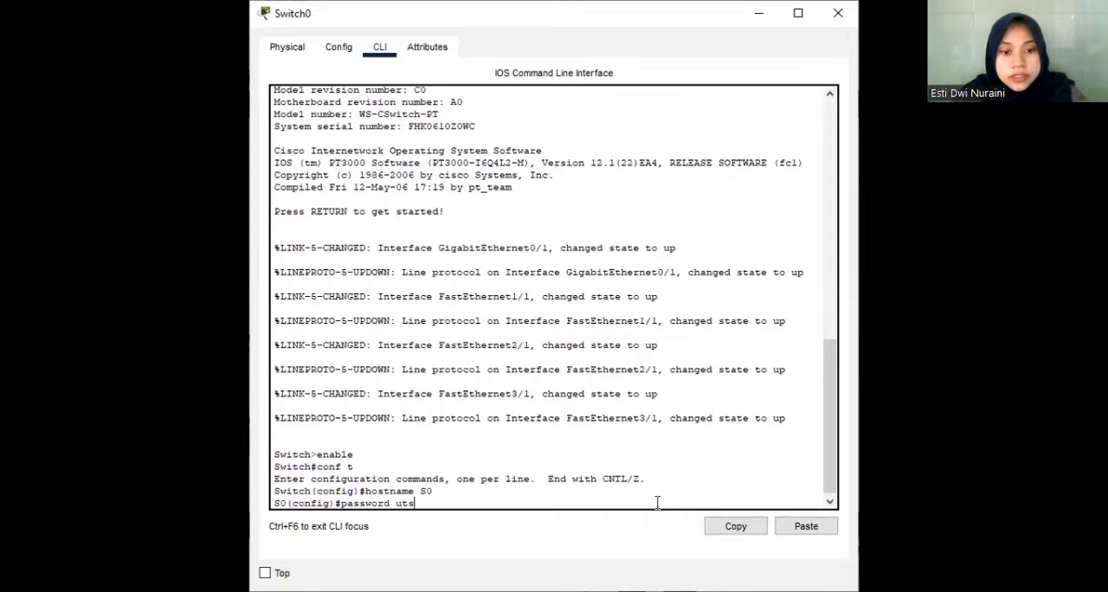
text(jarkom)
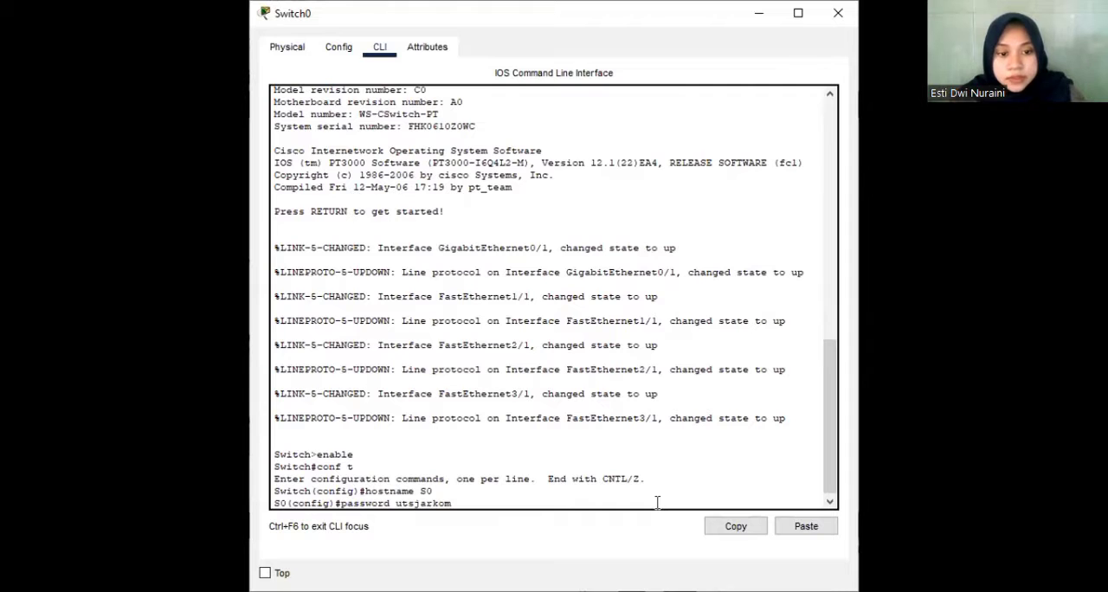
key(BackSpace)
key(BackSpace)
key(BackSpace)
key(BackSpace)
key(BackSpace)
key(BackSpace)
key(BackSpace)
key(BackSpace)
key(BackSpace)
key(BackSpace)
key(BackSpace)
key(BackSpace)
key(BackSpace)
key(BackSpace)
key(BackSpace)
key(BackSpace)
key(BackSpace)
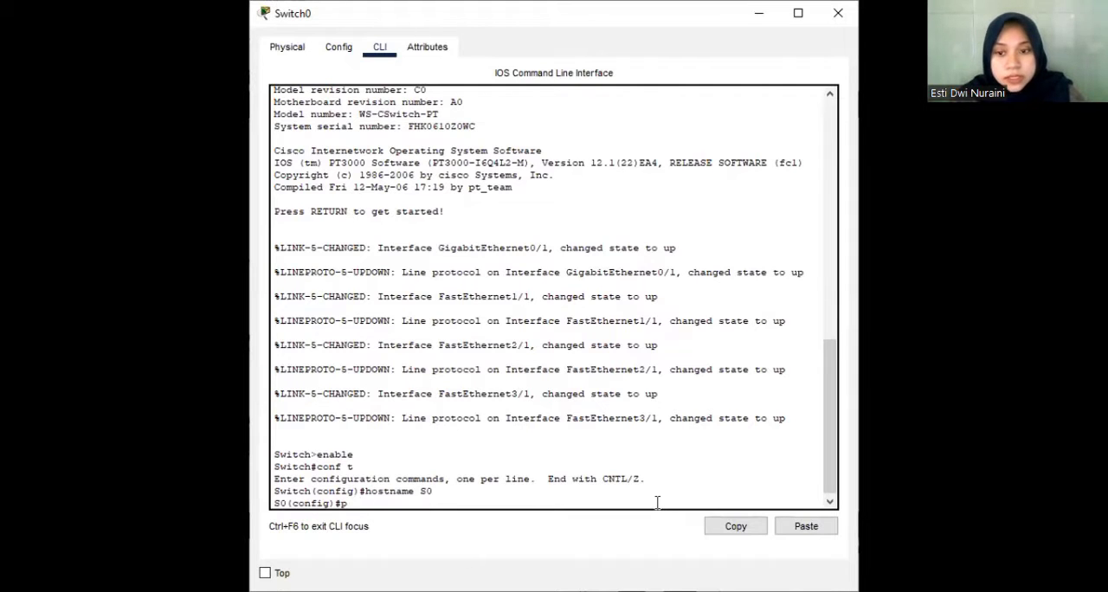
key(BackSpace)
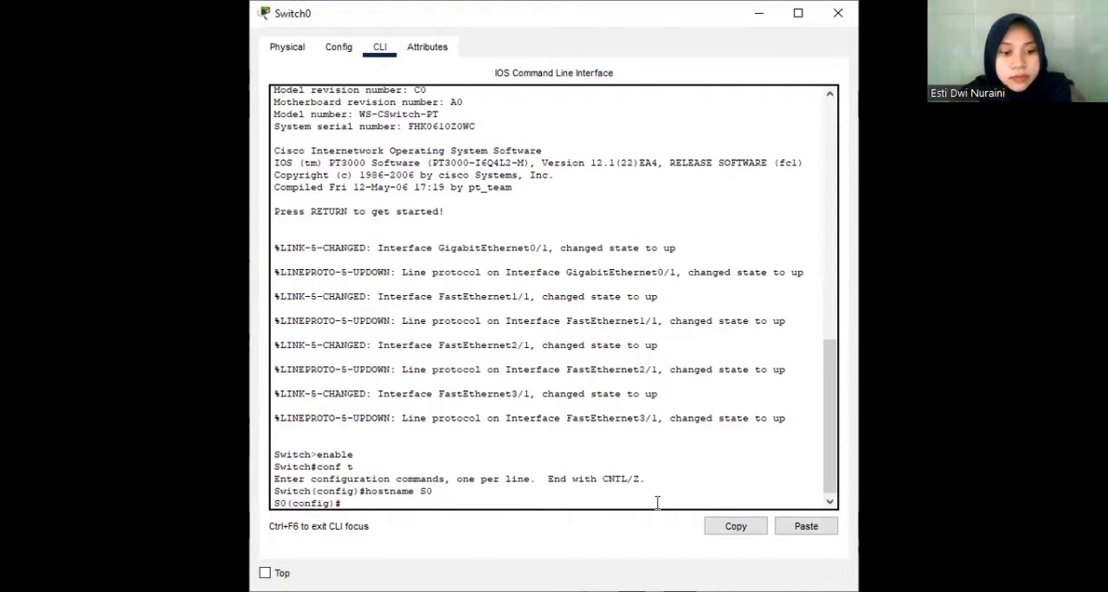
Set the MOTD banner on S0 to "Authorized Personnel Only".
text(banner motd)
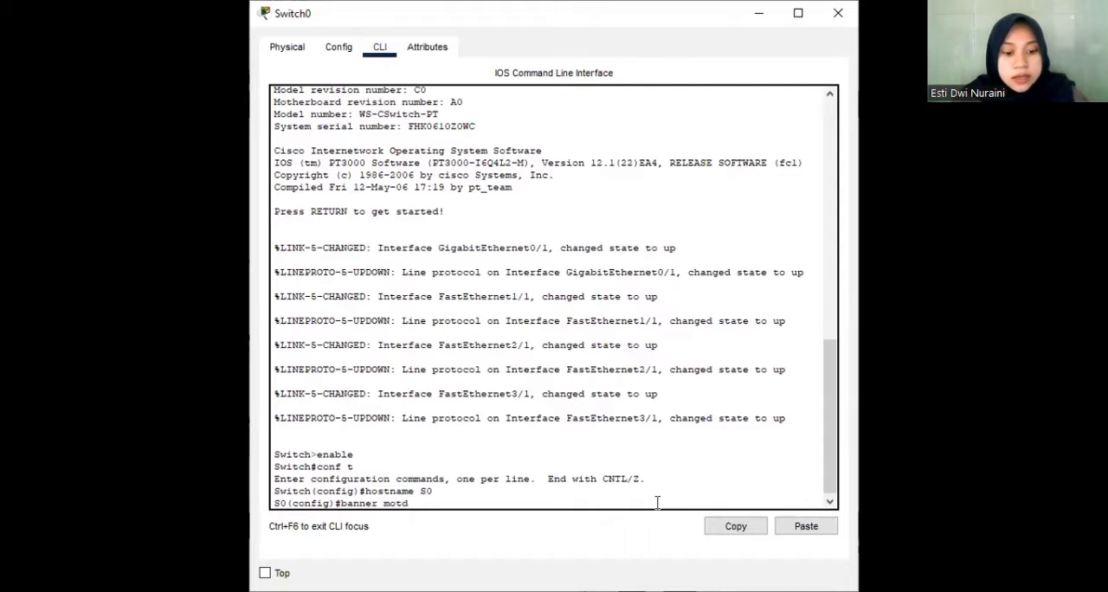
text( "Auth)
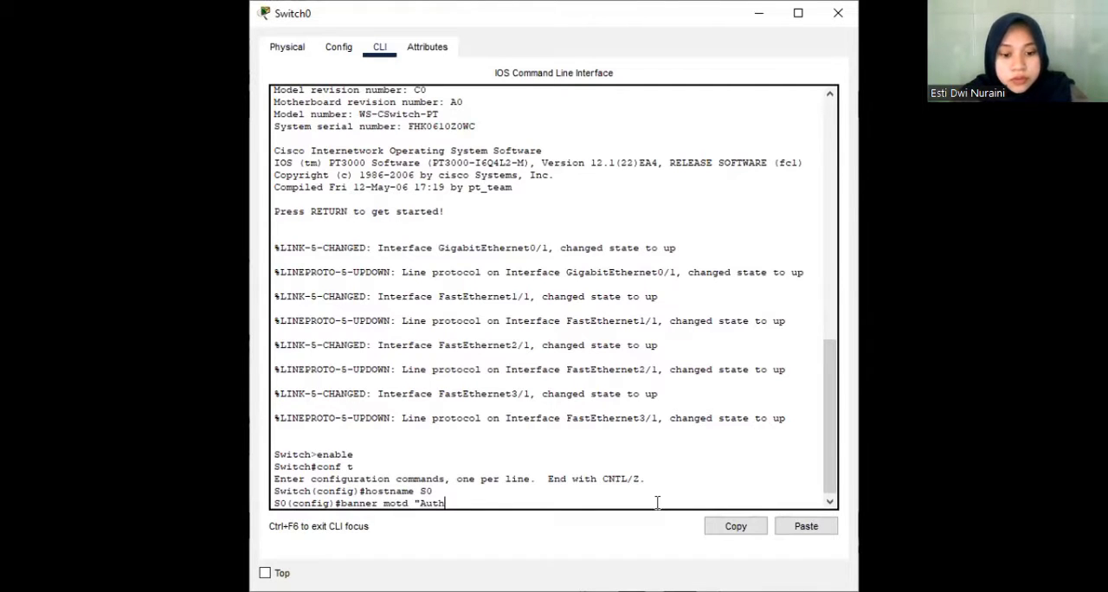
text(orize)
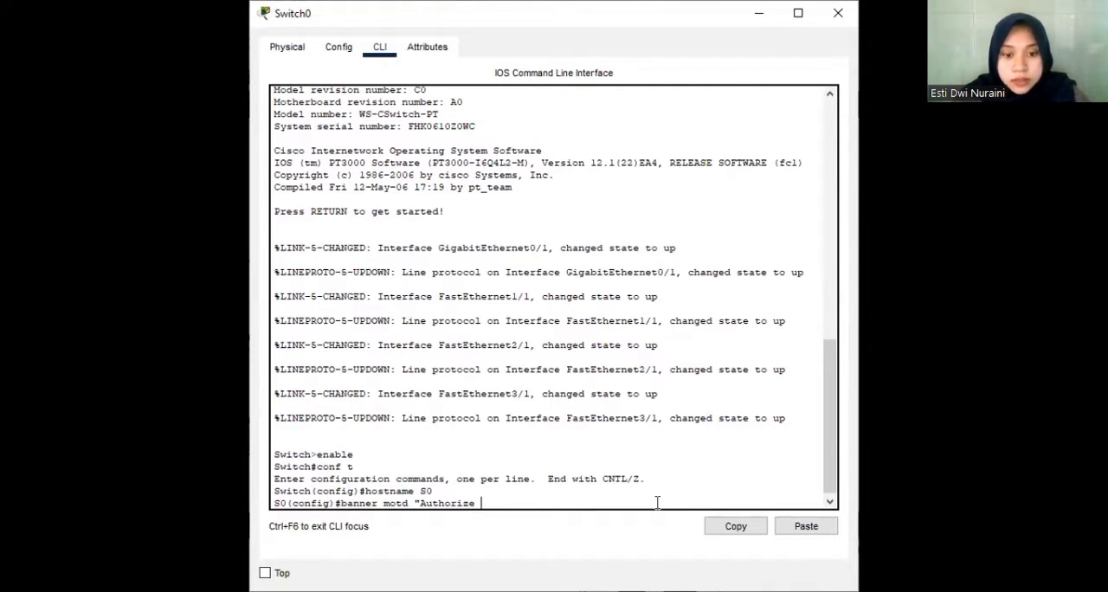
text(d Personnel O)
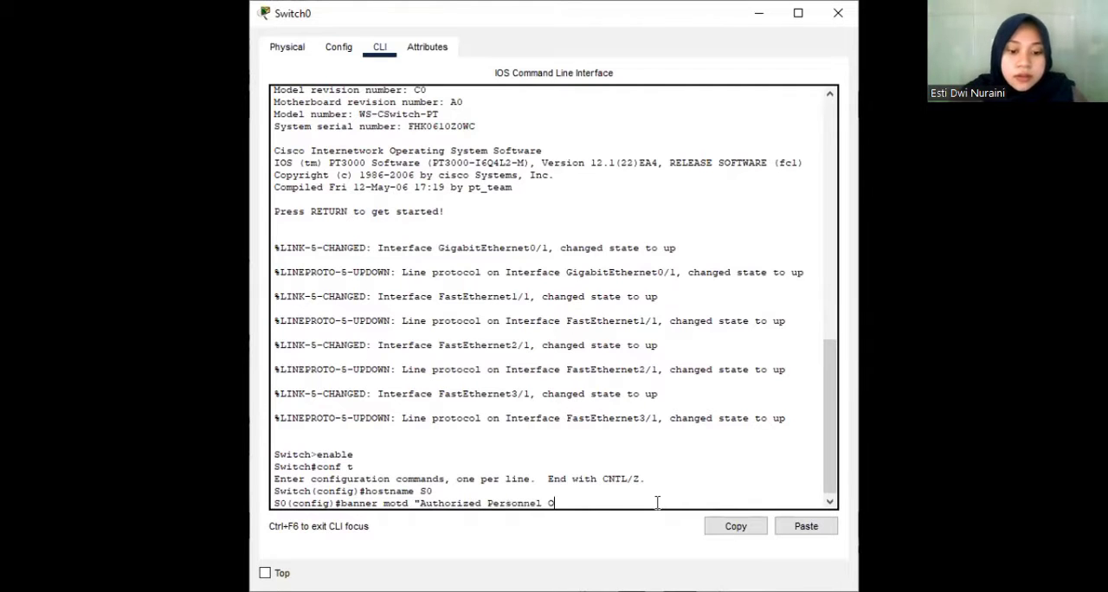
text(nly")
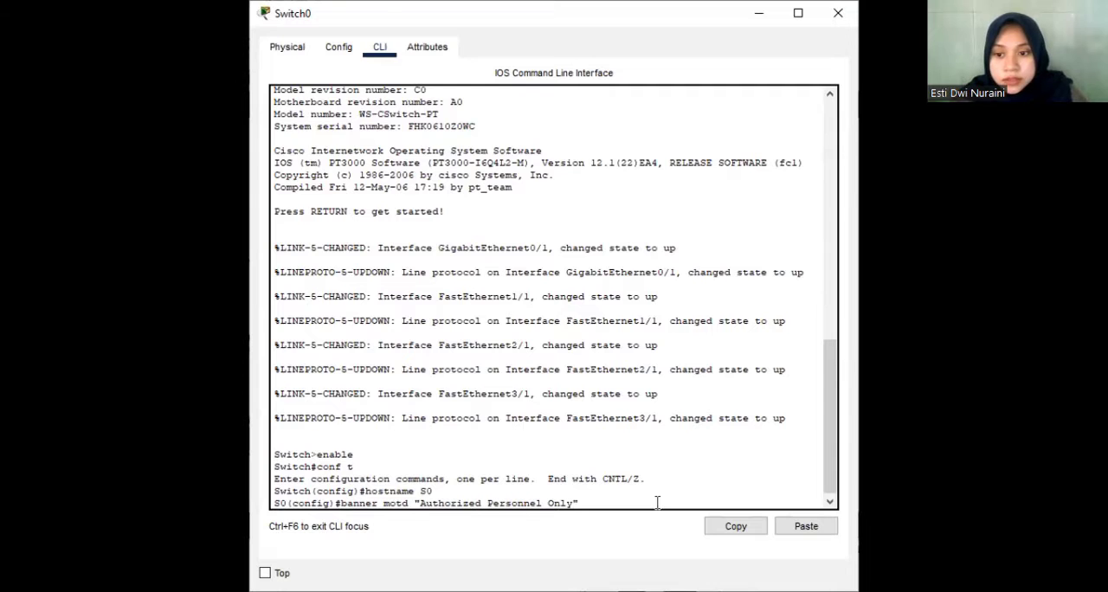
key(Return)
Enter line console 0 configuration on S0 and set the console password required by the activity.
text(l)
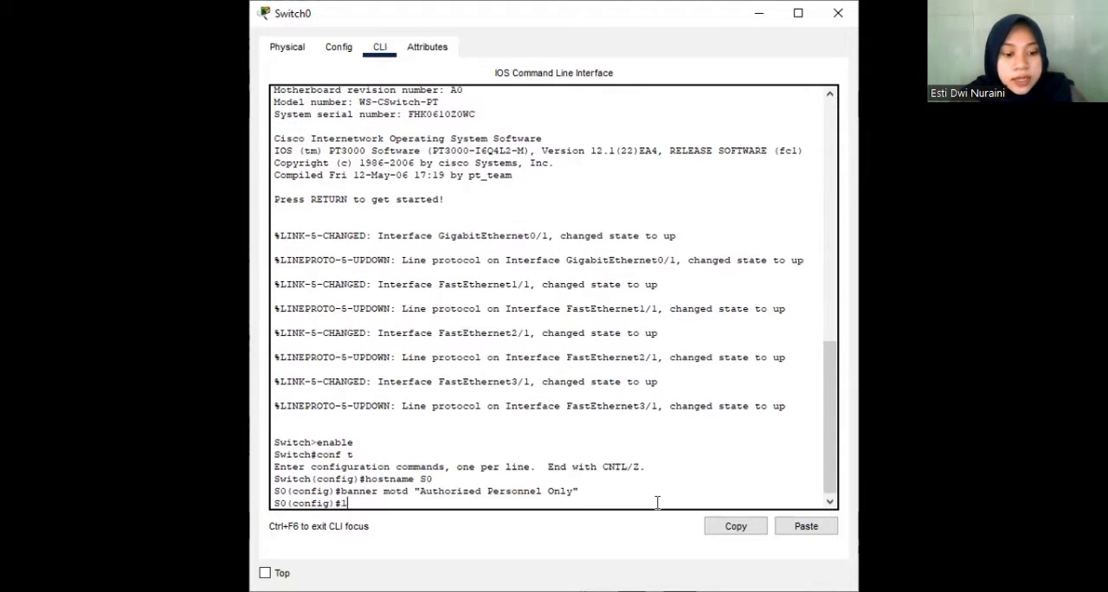
text(ine console)
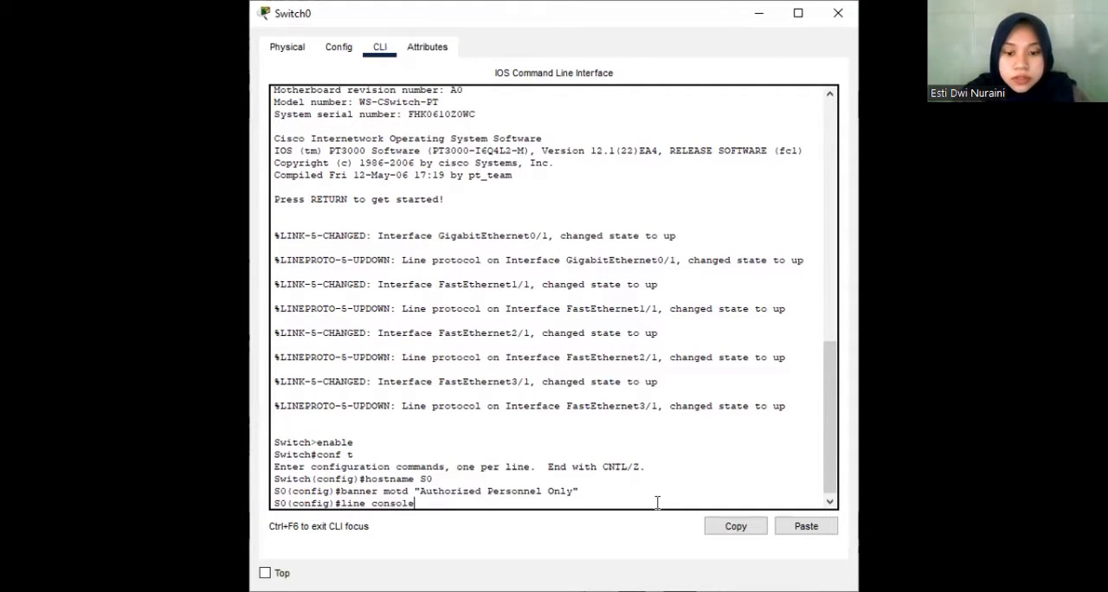
text( 0)
key(Return)
text(password uts)
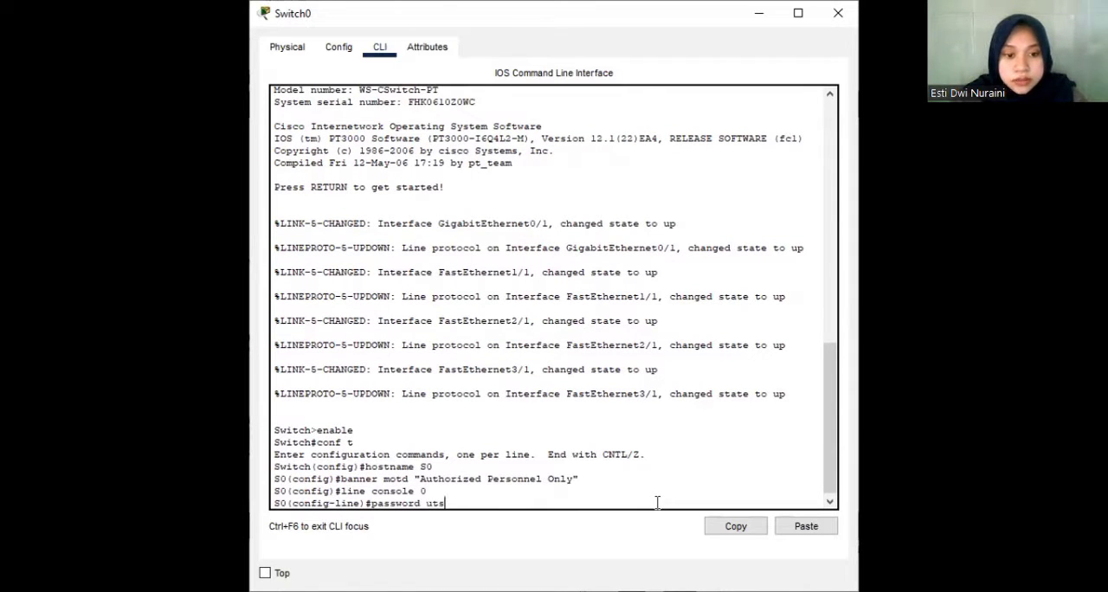
key(BackSpace)
key(BackSpace)
key(BackSpace)
text(utsjarkom)
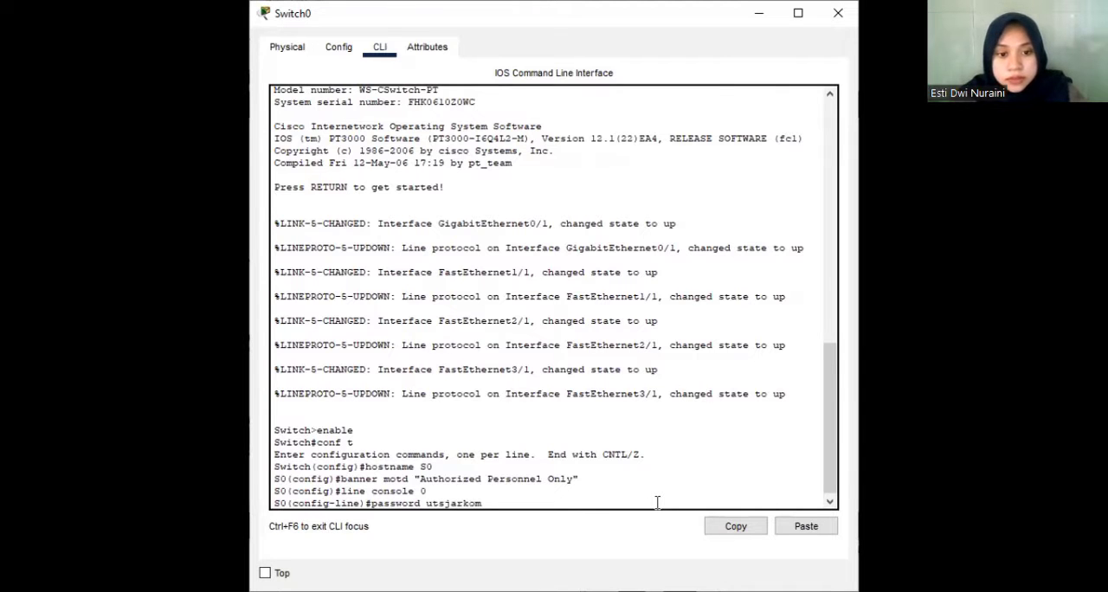
key(Return)
Require login on S0's console line and return to global configuration mode.
text(login)
key(Return)
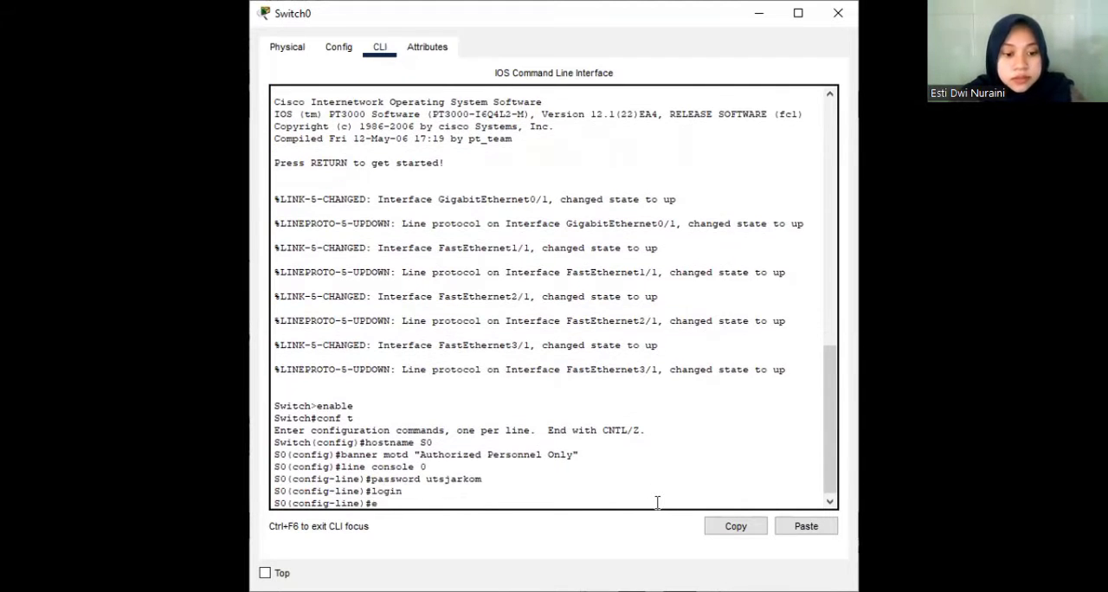
text(exit)
key(Return)
Set the enable secret password for S0's privileged EXEC mode and exit global configuration.
text(e)
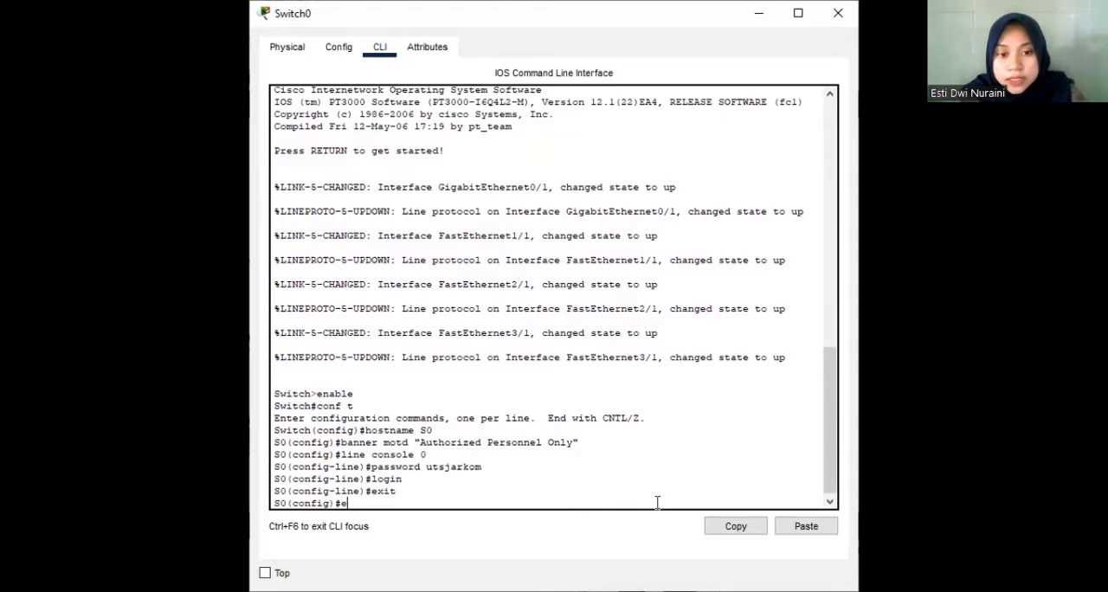
text(nab)
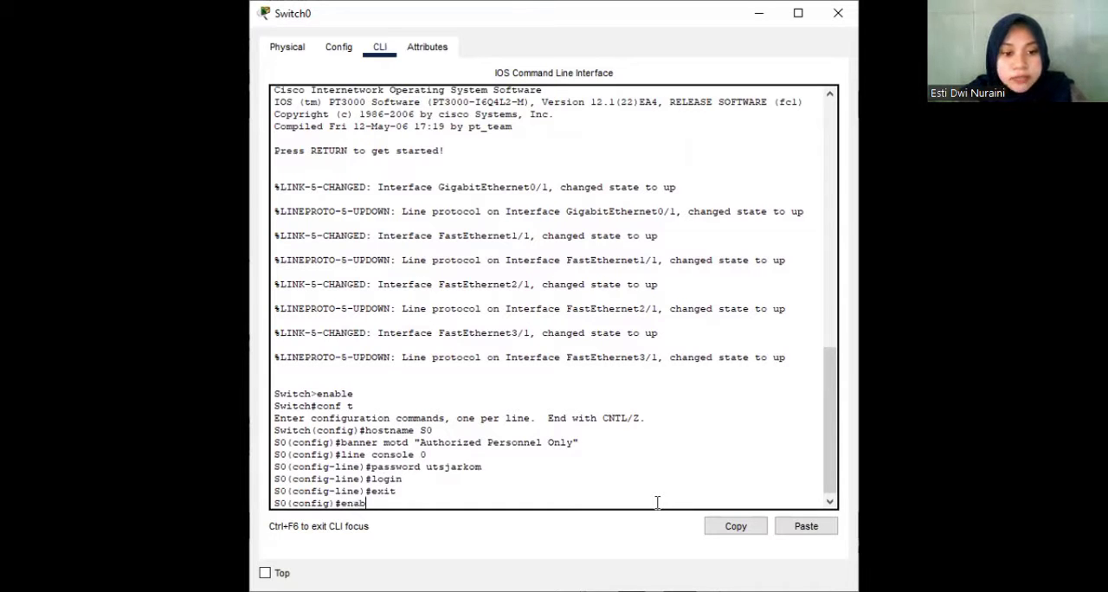
text(le secre)
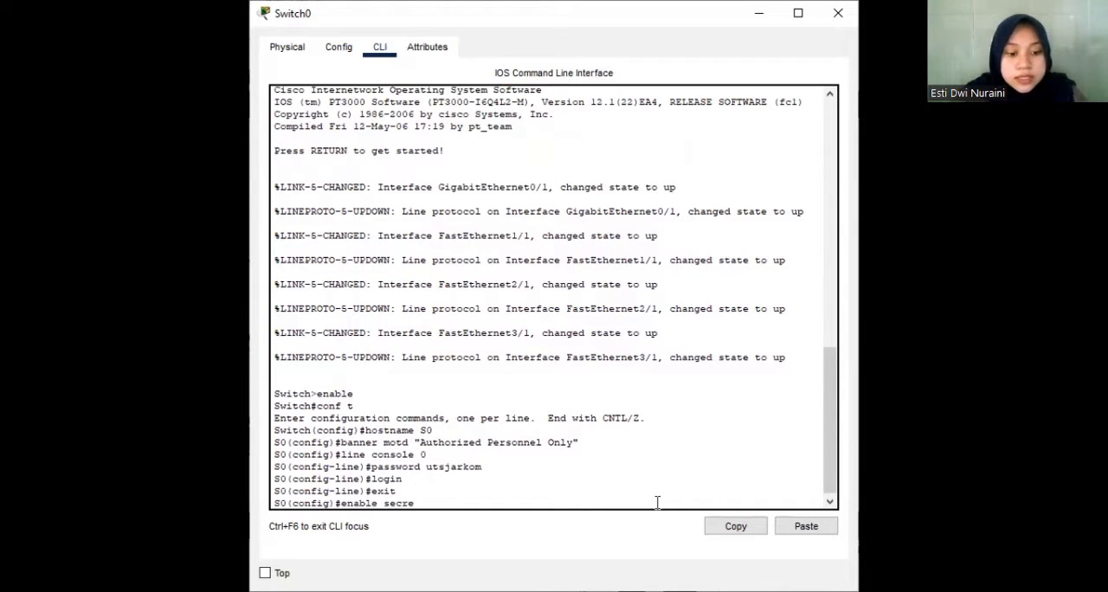
text(t rahasia)
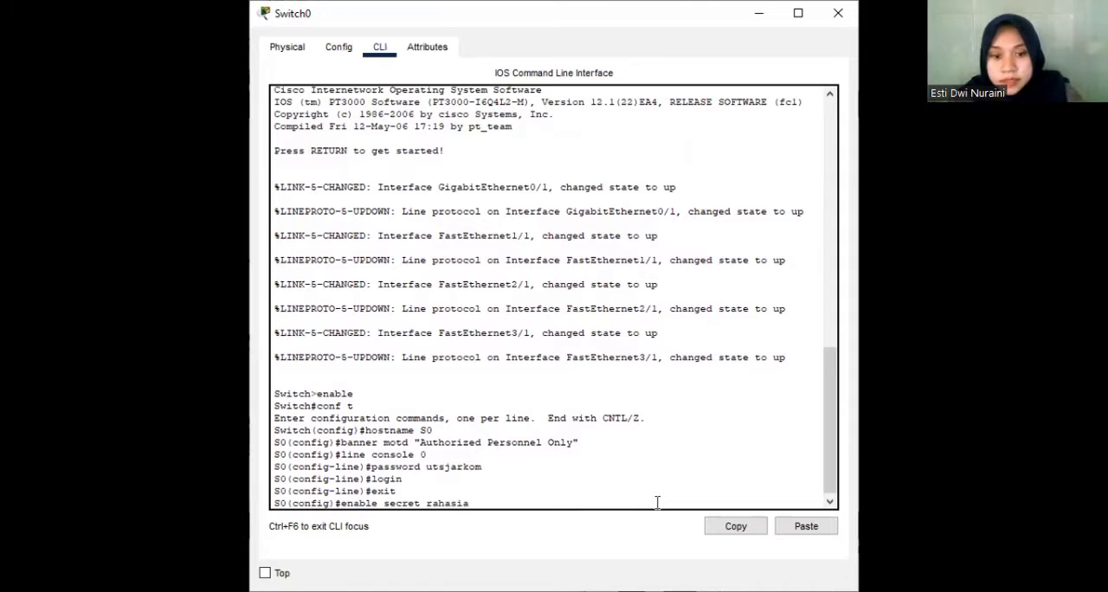
key(Return)
text(exit)
key(Return)
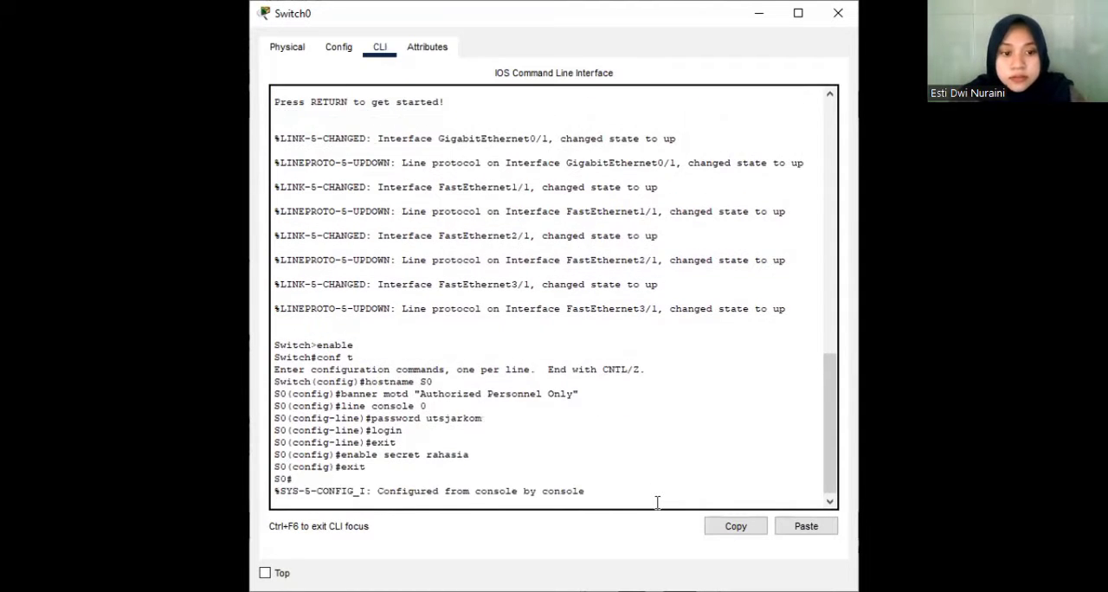
Save S0's running configuration to the startup configuration, accepting the default destination filename.
text(cop)
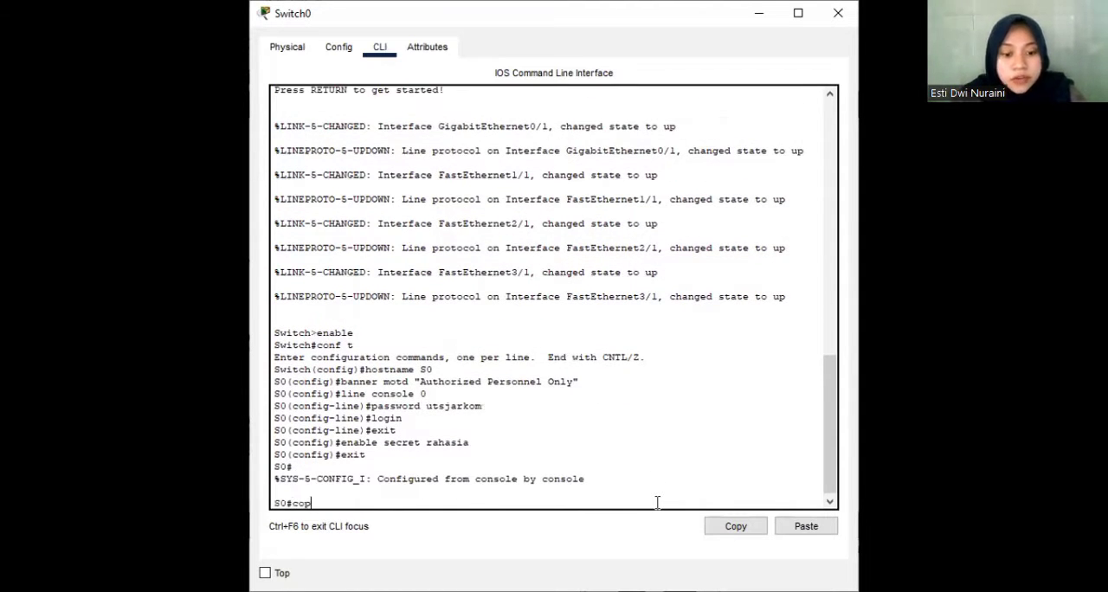
text(y running-)
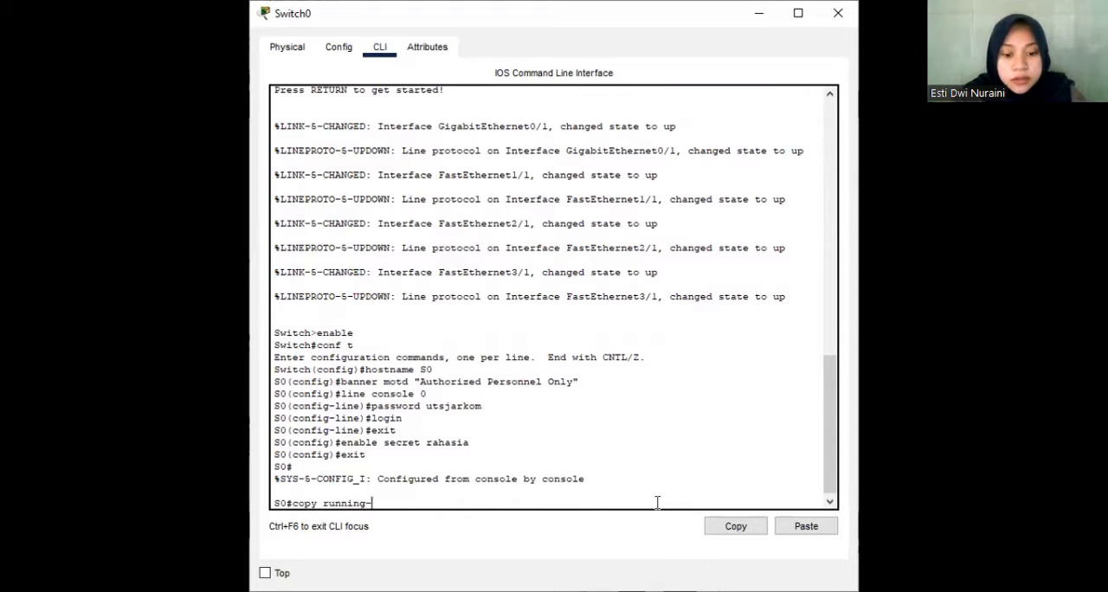
text(config )
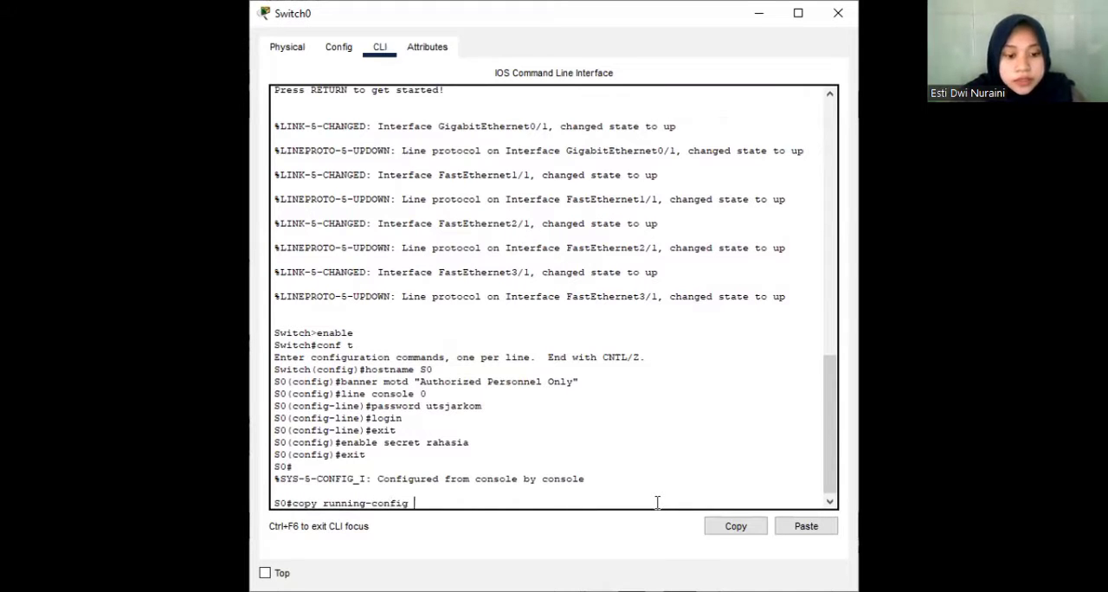
text(start)
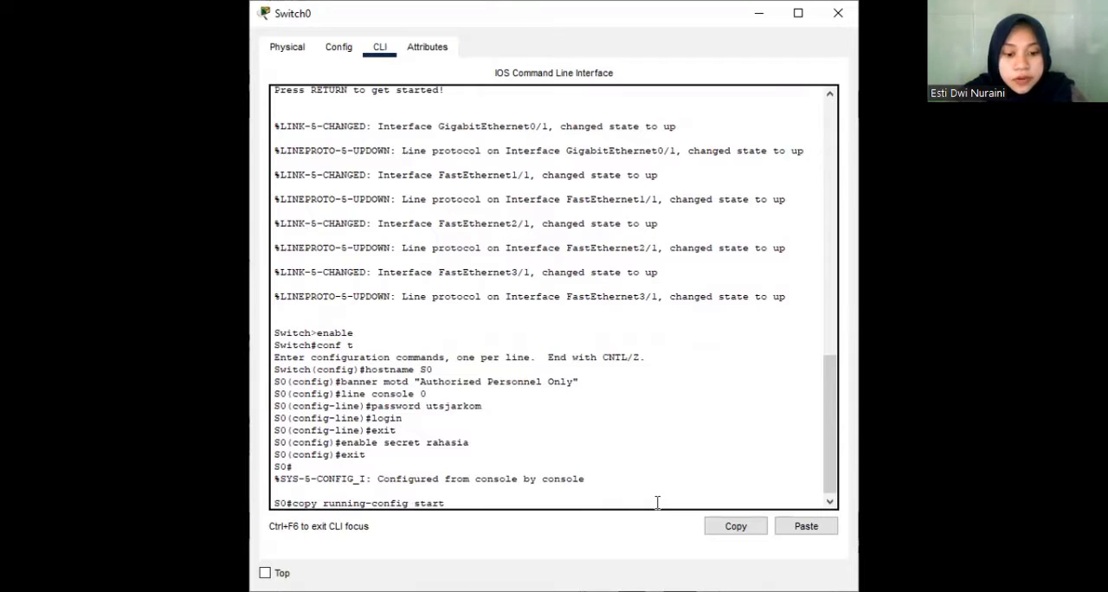
text(up-config)
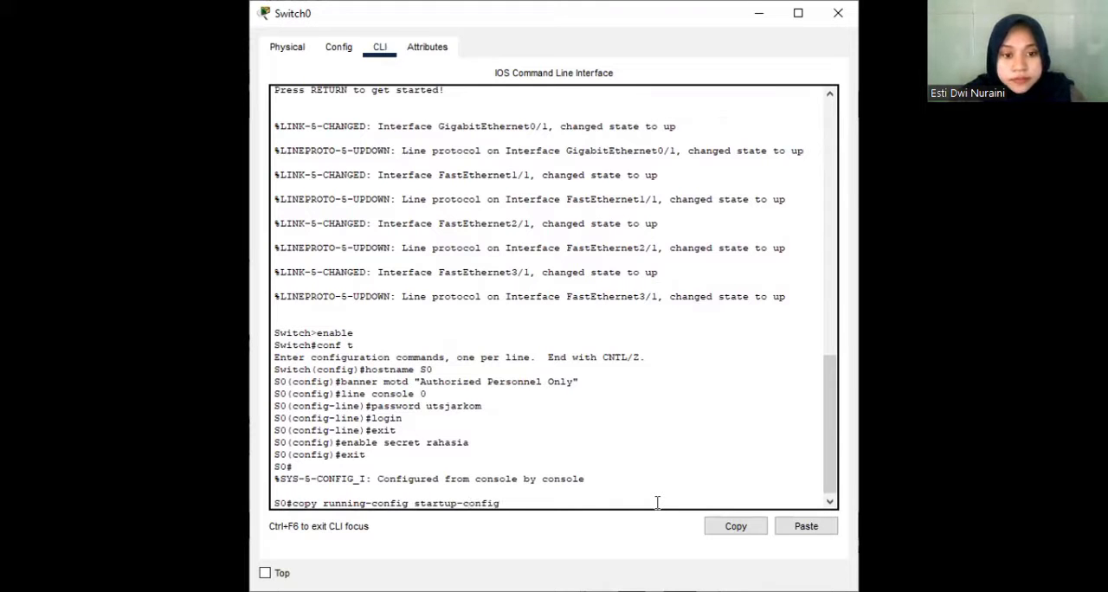
key(Return)
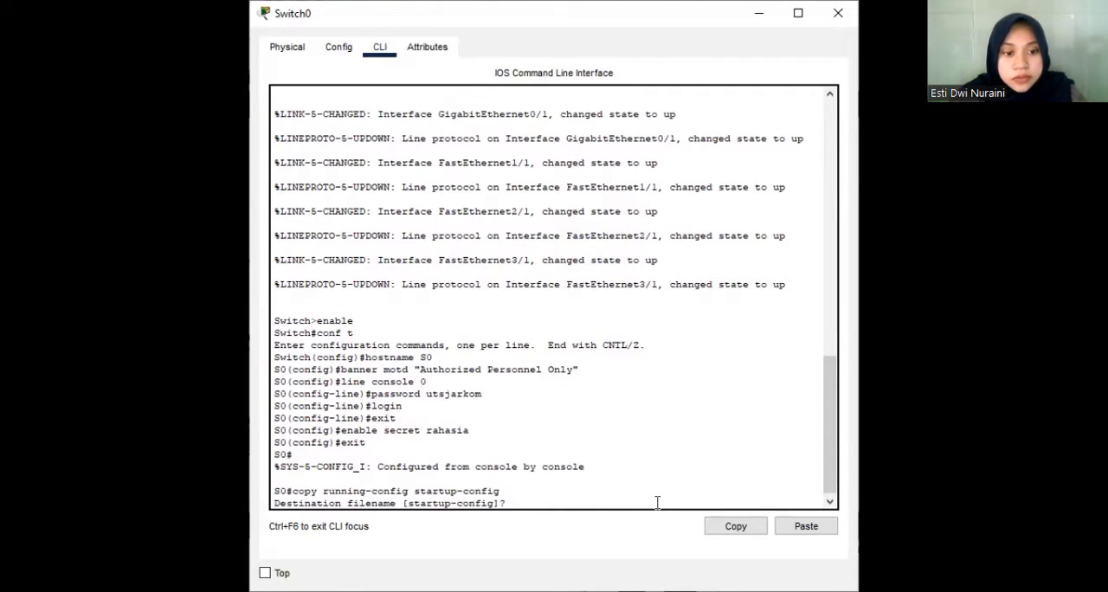
key(Return)
End the S0 console session and reopen it to check the MOTD banner and password prompt.
key(Return)
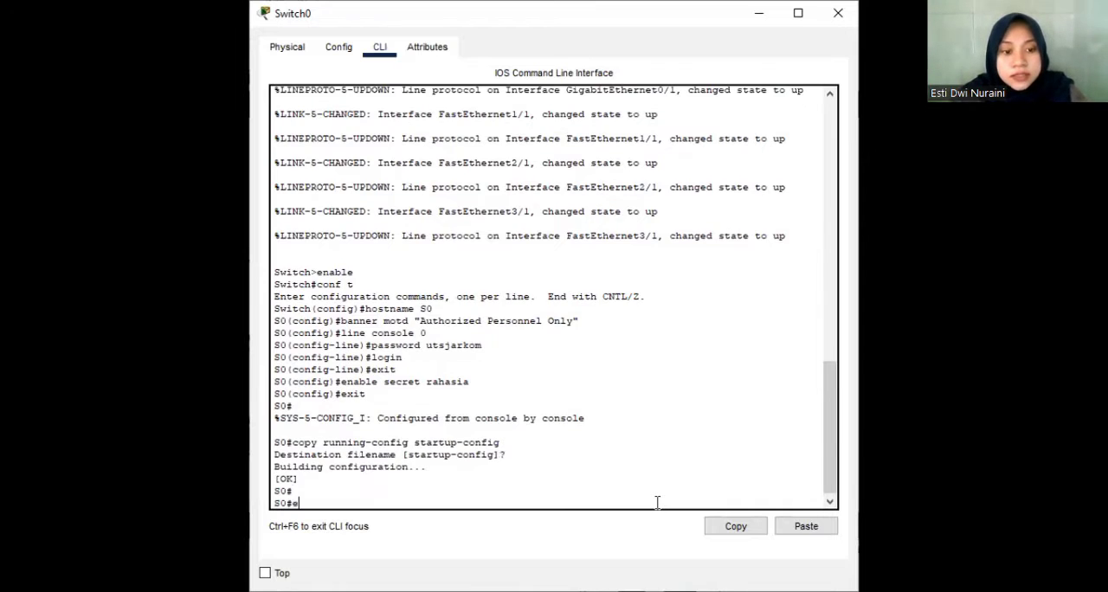
text(exit)
key(Return)
key(Return)
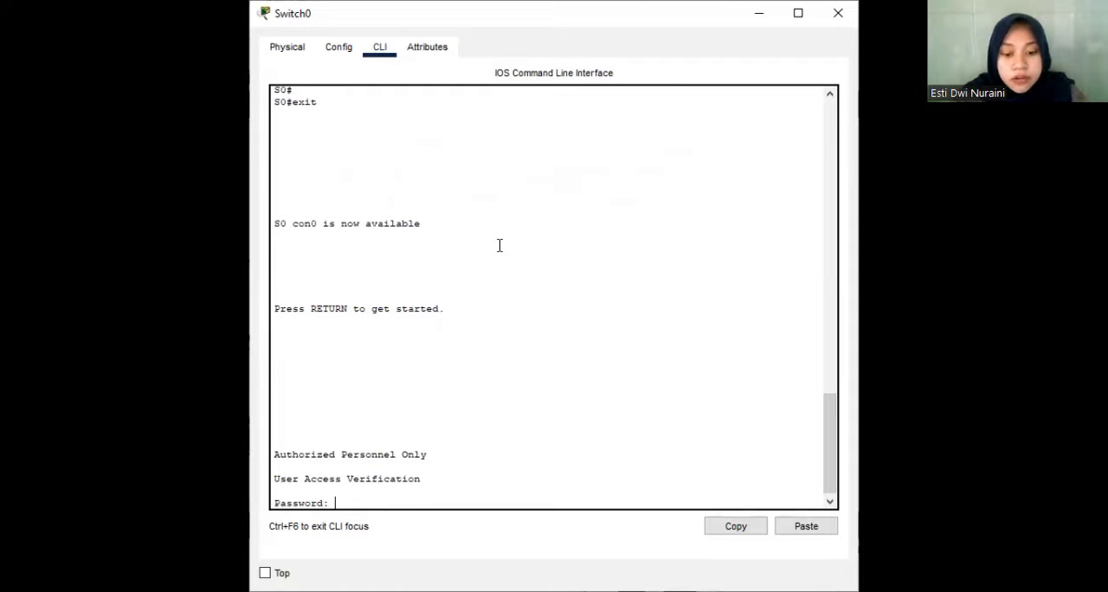
key(Return)
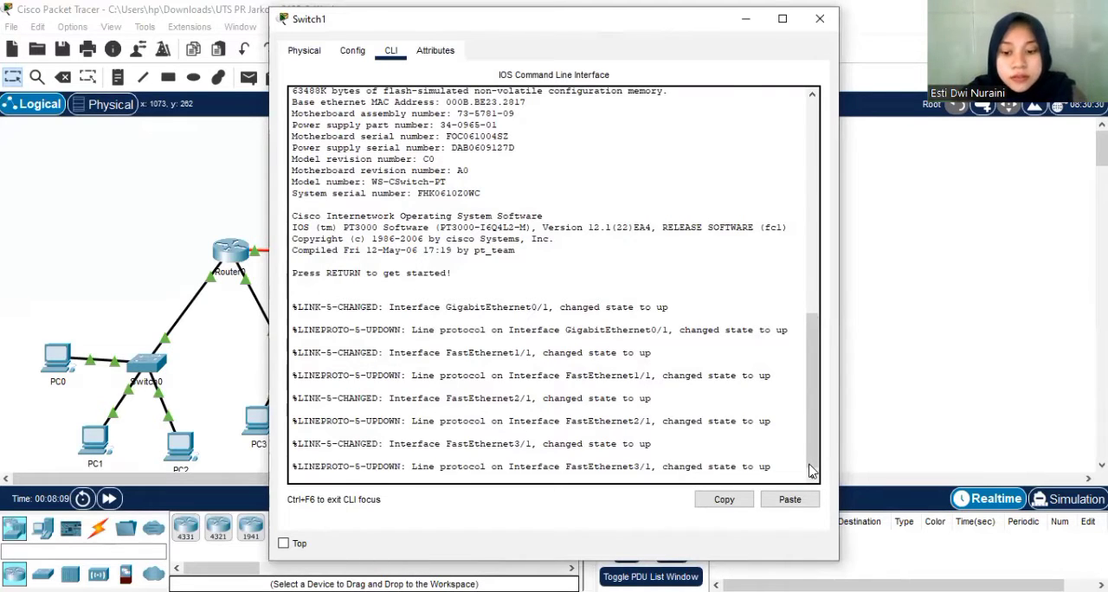
Enter global configuration mode on Switch1 and set its hostname to S1.
key(Return)
text(en)
key(Return)
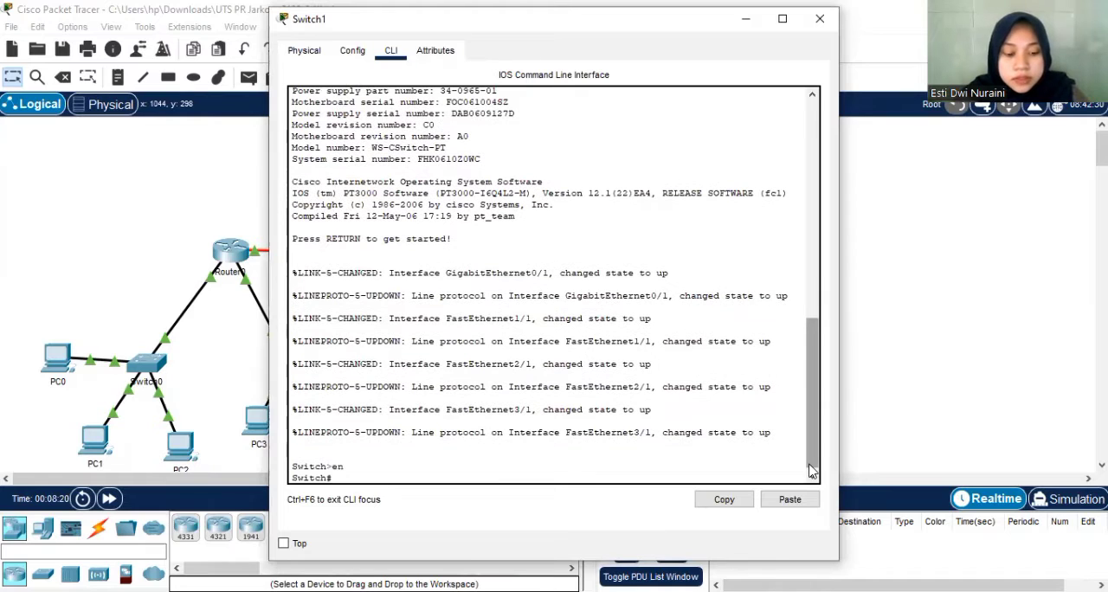
text(conf t)
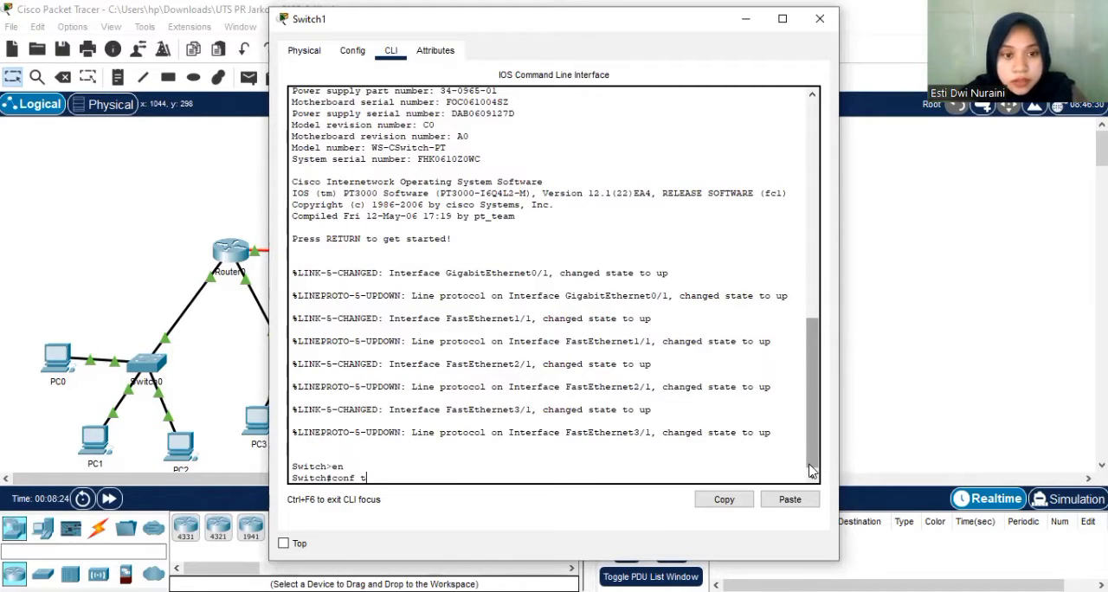
key(Return)
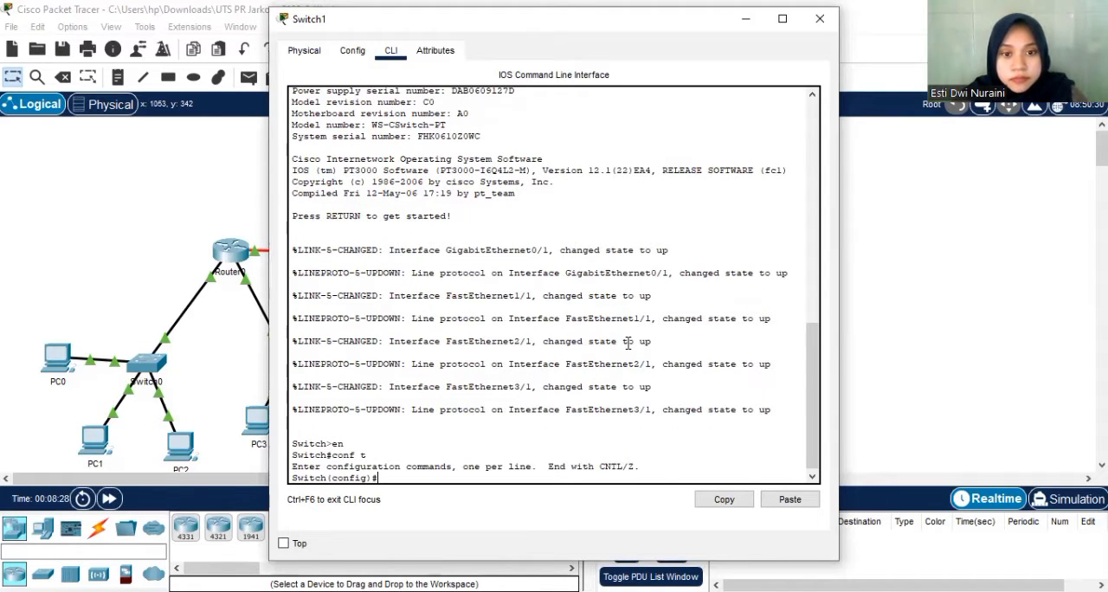
text(hos)
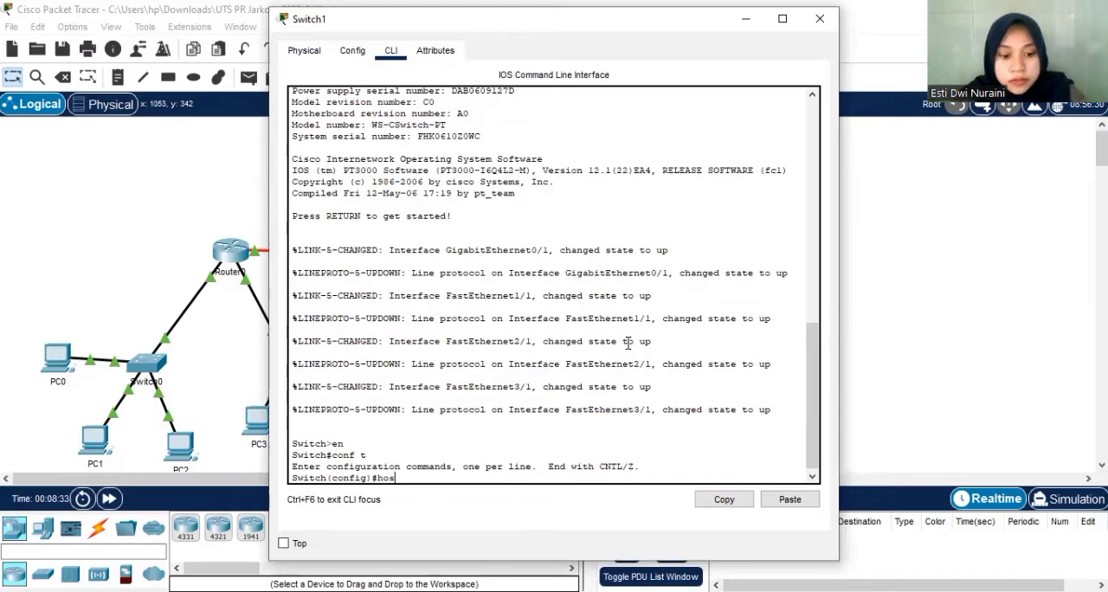
text(tname S)
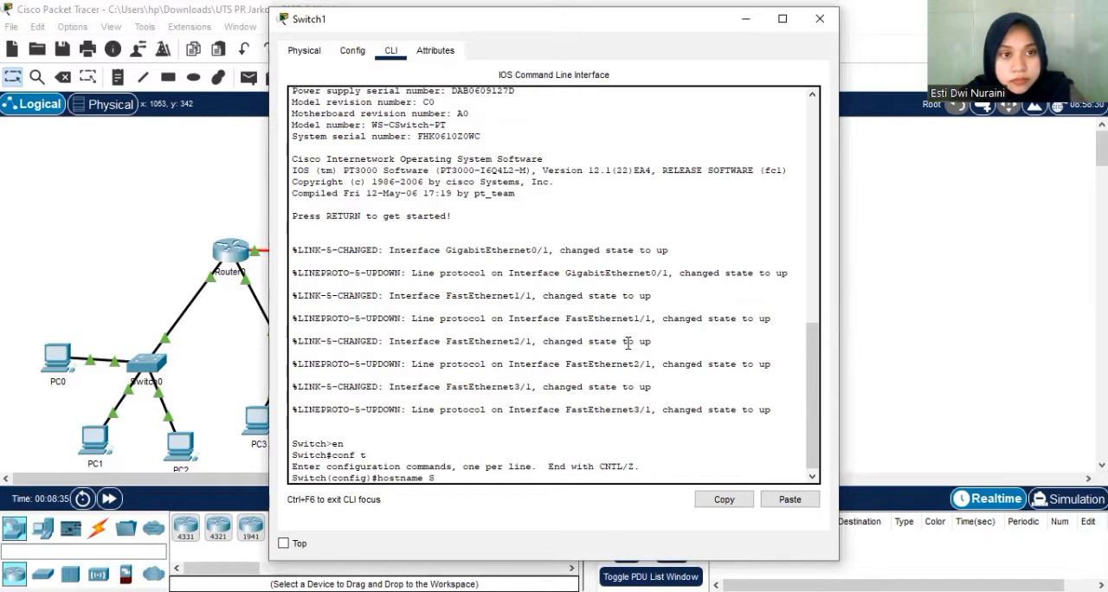
text(1)
key(Return)
Set the MOTD banner on S1 to "Authorized Personnel Only".
text(banner motd "a)
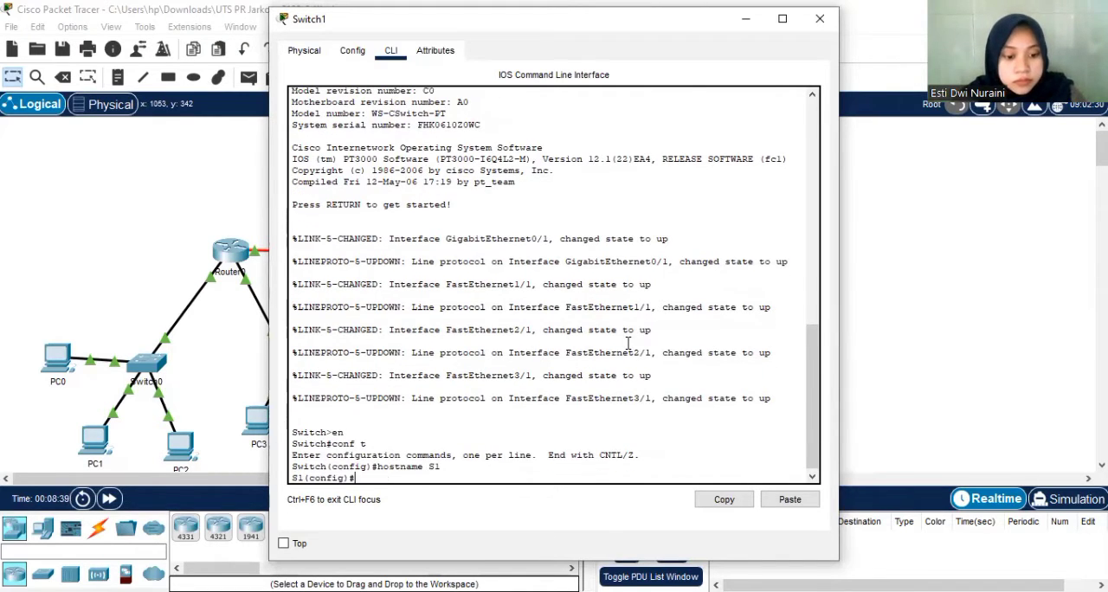
key(BackSpace)
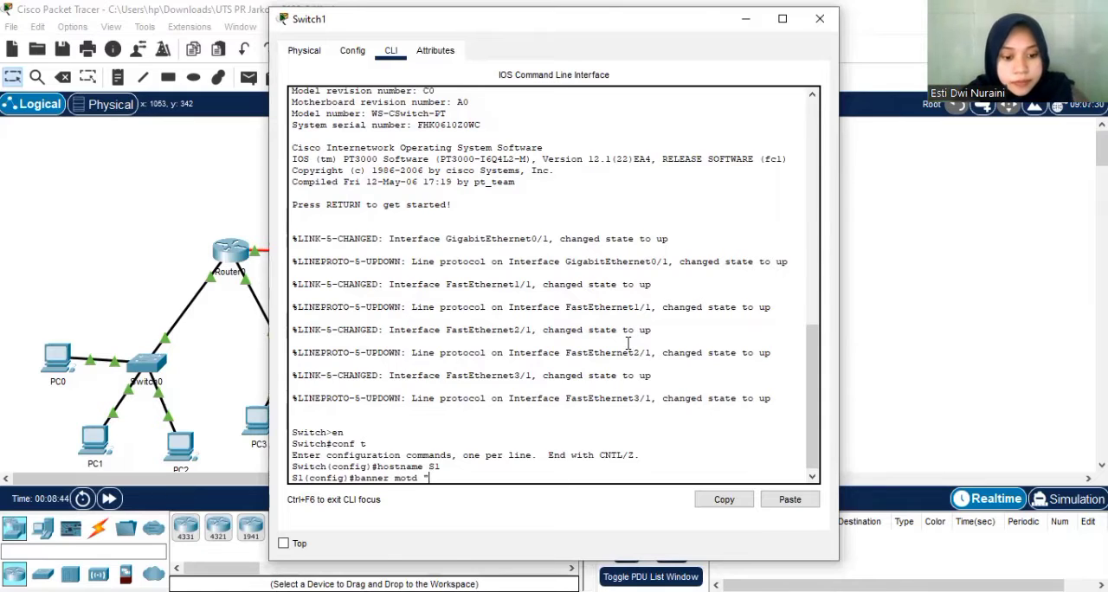
text(Authorized Prersonnel Only")
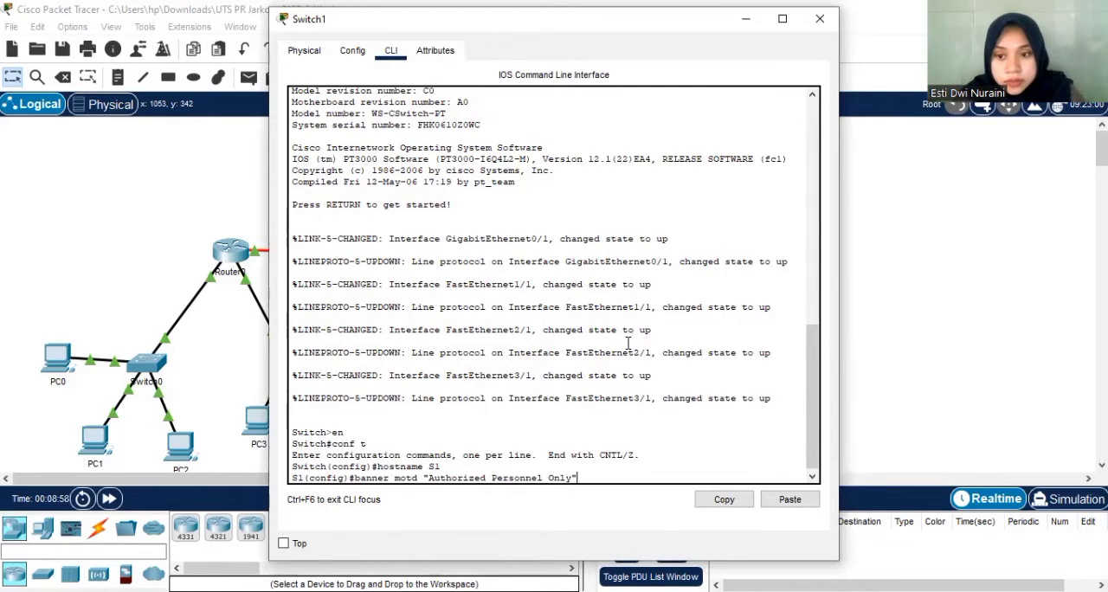
key(Return)
Set the required console password with login on S1's line console 0 and return to global configuration mode.
text(line console 0)
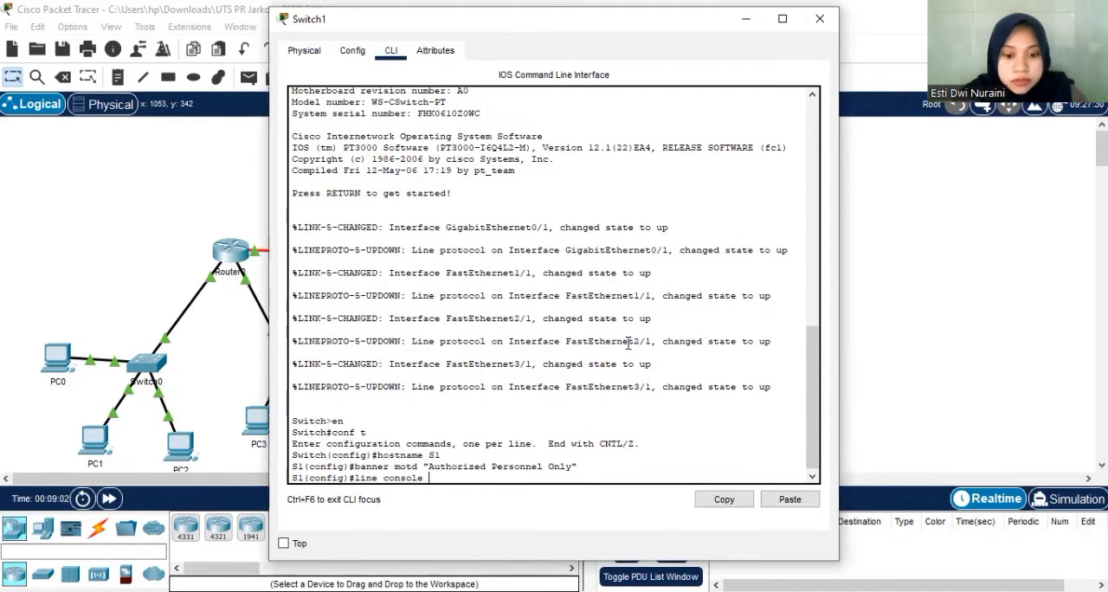
key(Return)
text(password utsjarkom)
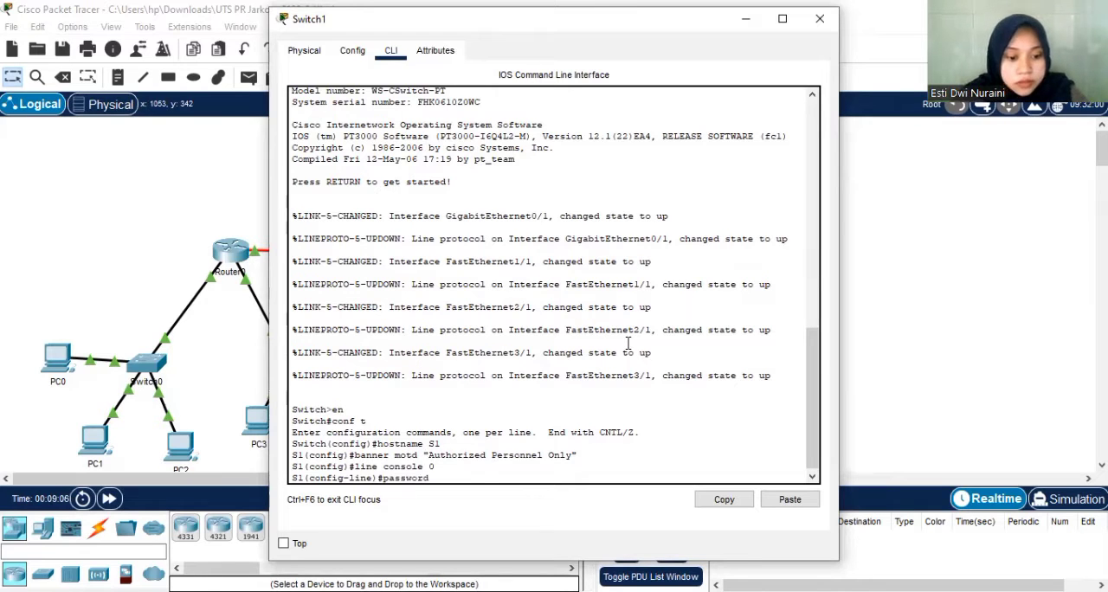
key(Return)
text(login)
key(Return)
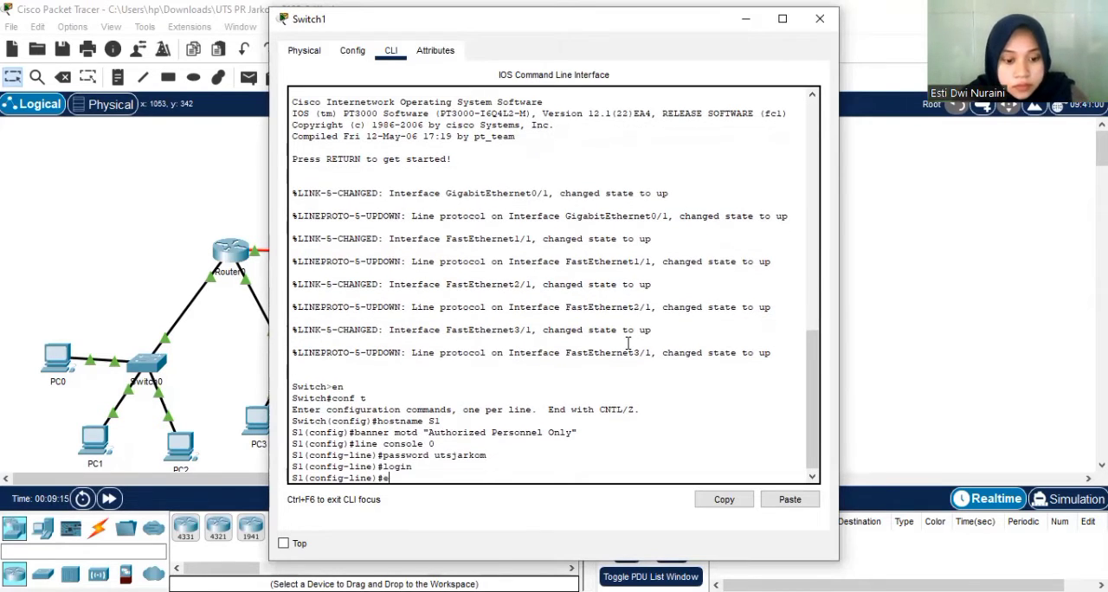
text(exit)
key(Return)
Set the enable secret password for S1's privileged EXEC mode and exit global configuration.
text(enable secret rahasia)
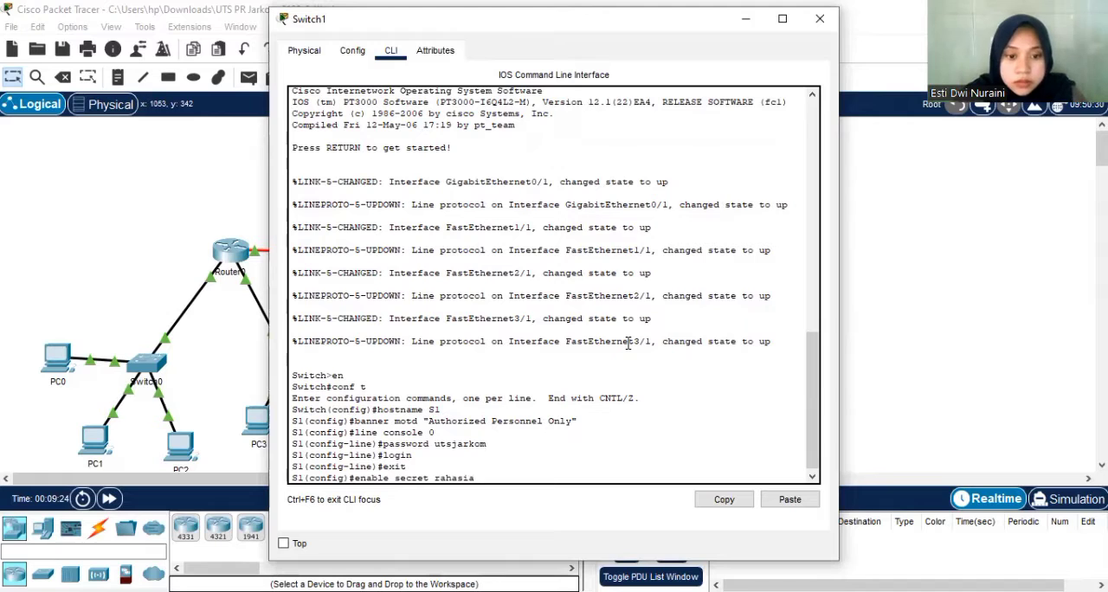
key(Return)
text(exit)
key(Return)
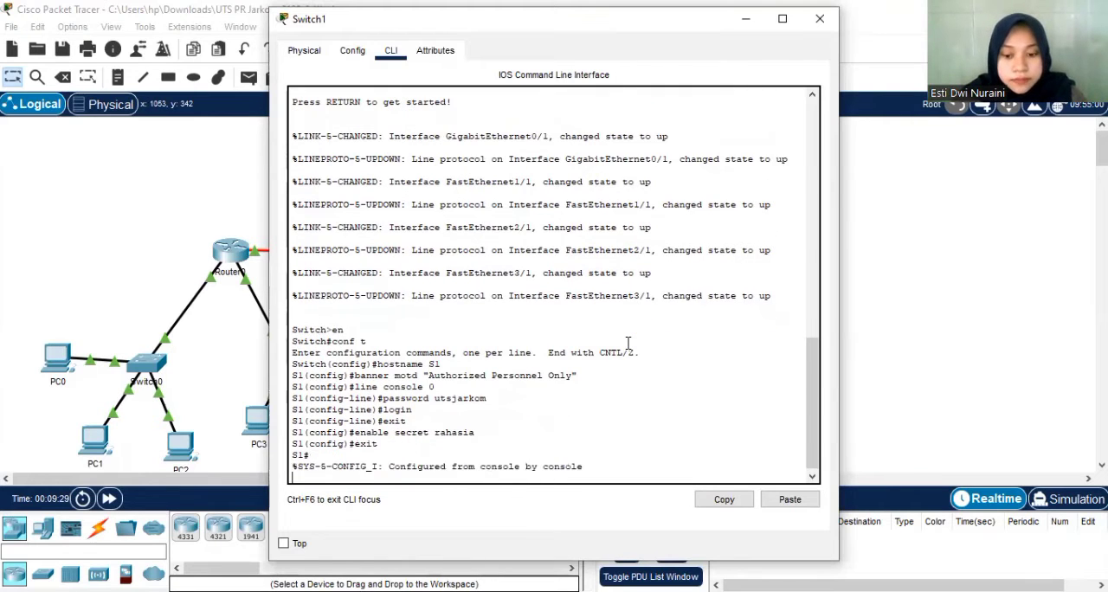
Save S1's running configuration to the startup configuration with the default destination filename.
key(Return)
text(copy running)
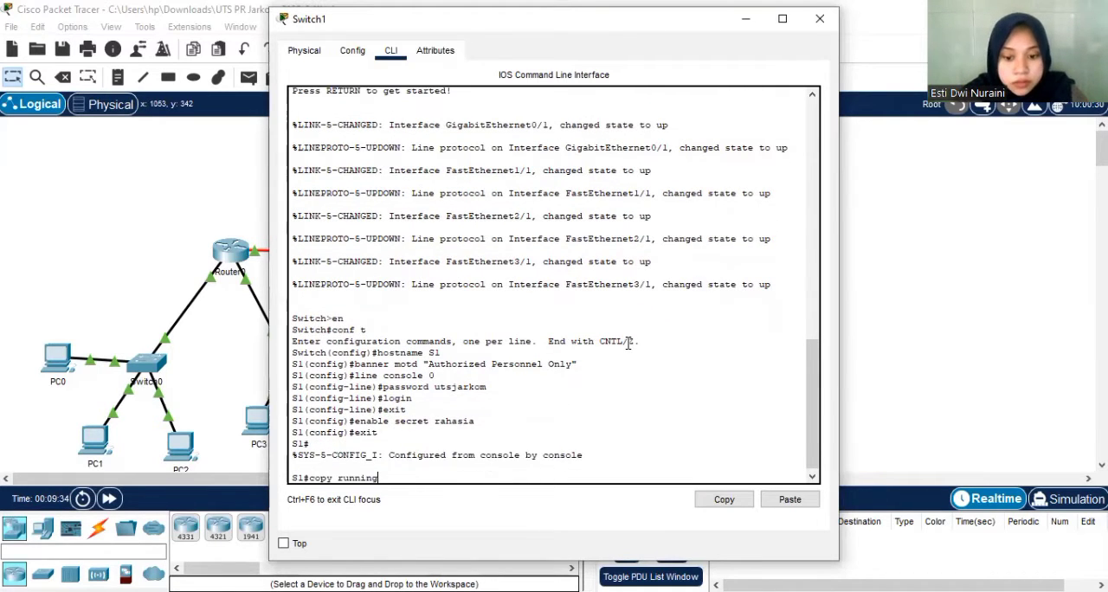
text(-config startup-config)
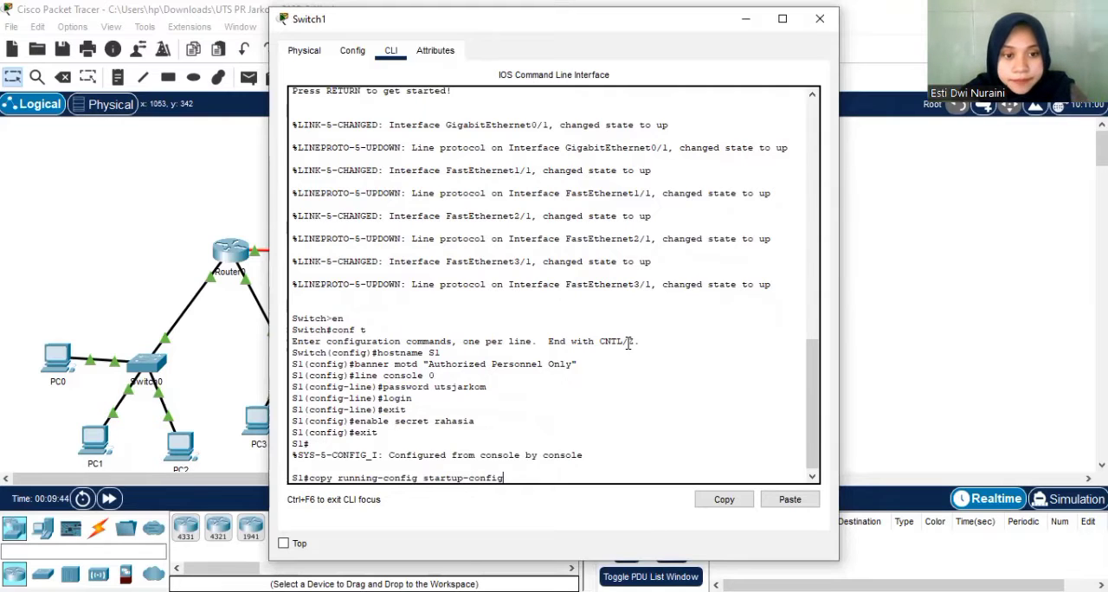
key(Return)
key(Return)
End and reopen the S1 console session to check its banner and password prompt, and close the Switch1 window.
text(exit)
key(Return)
key(Return)
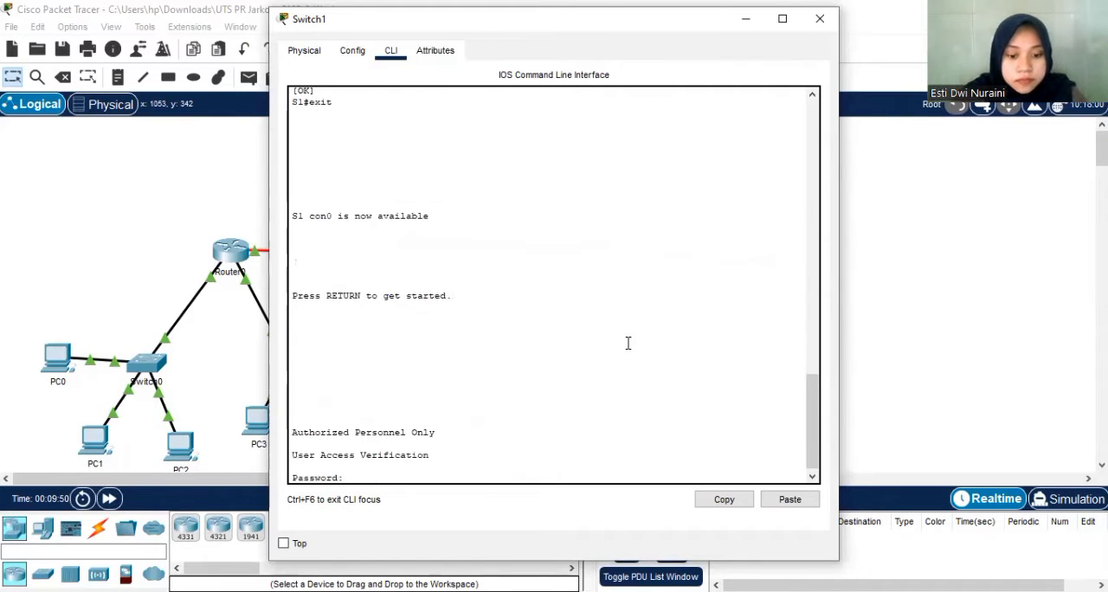
key(Return)
click(819, 18)
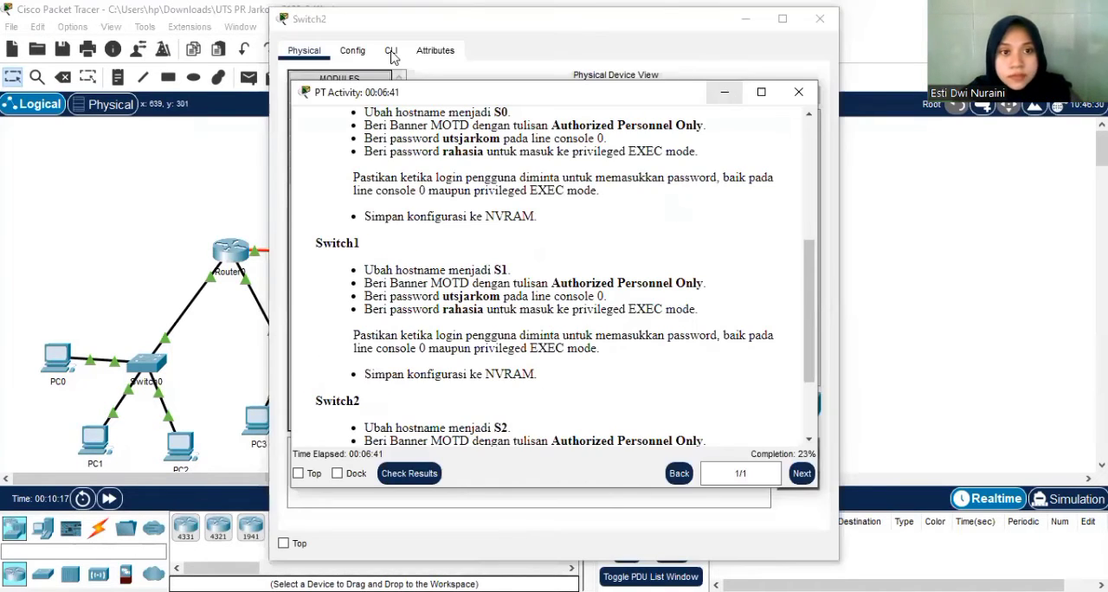
Enter global configuration mode in Switch2's command line and set its hostname to S2.
click(391, 50)
key(Return)
text(en)
key(Return)
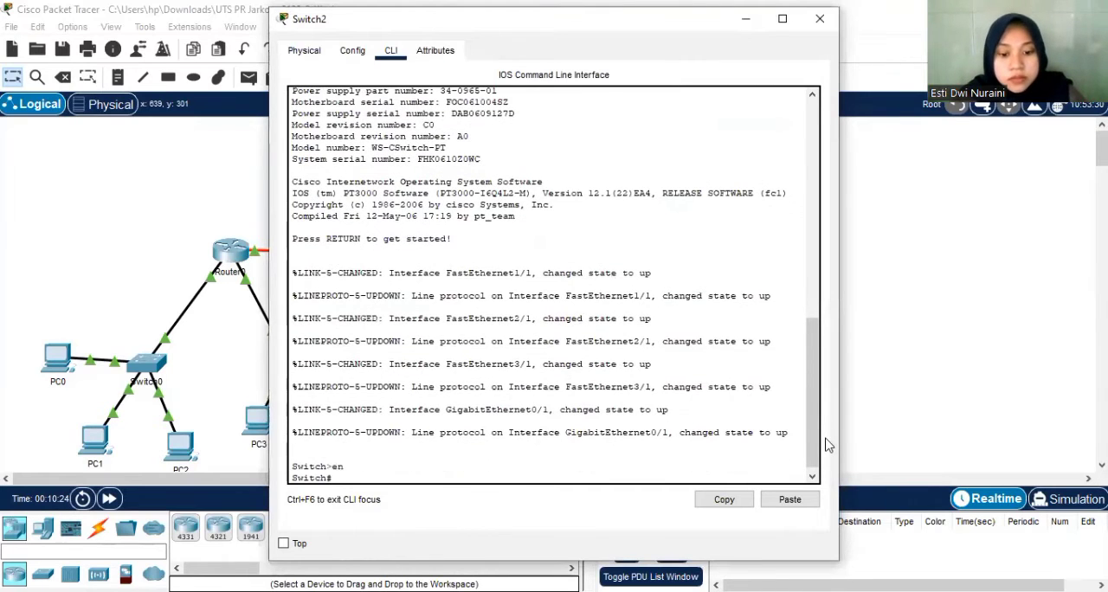
text(conf t)
key(Return)
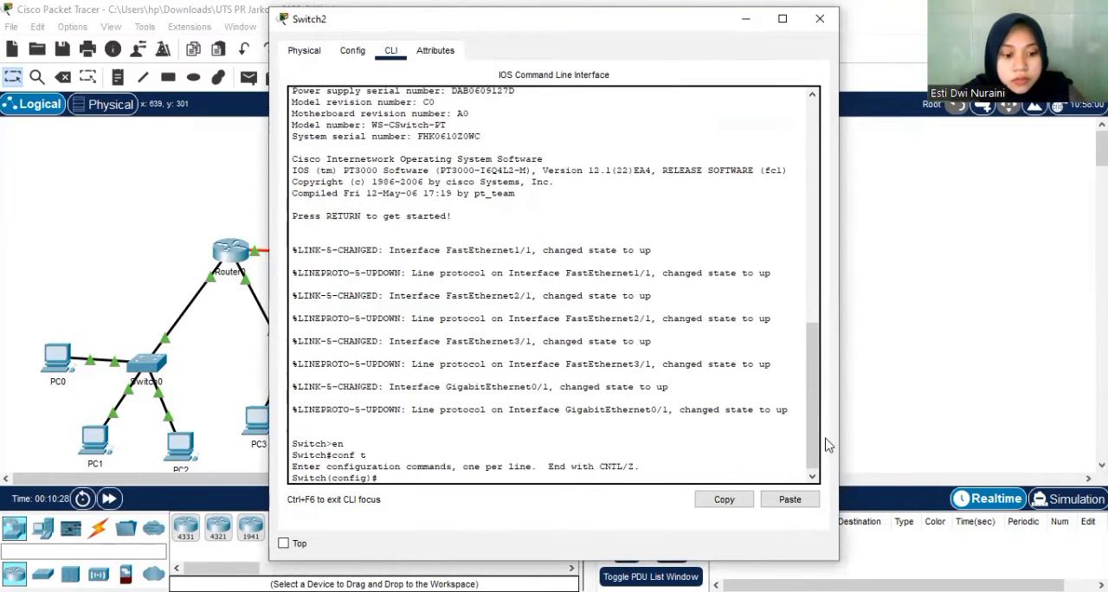
text(hostname S2)
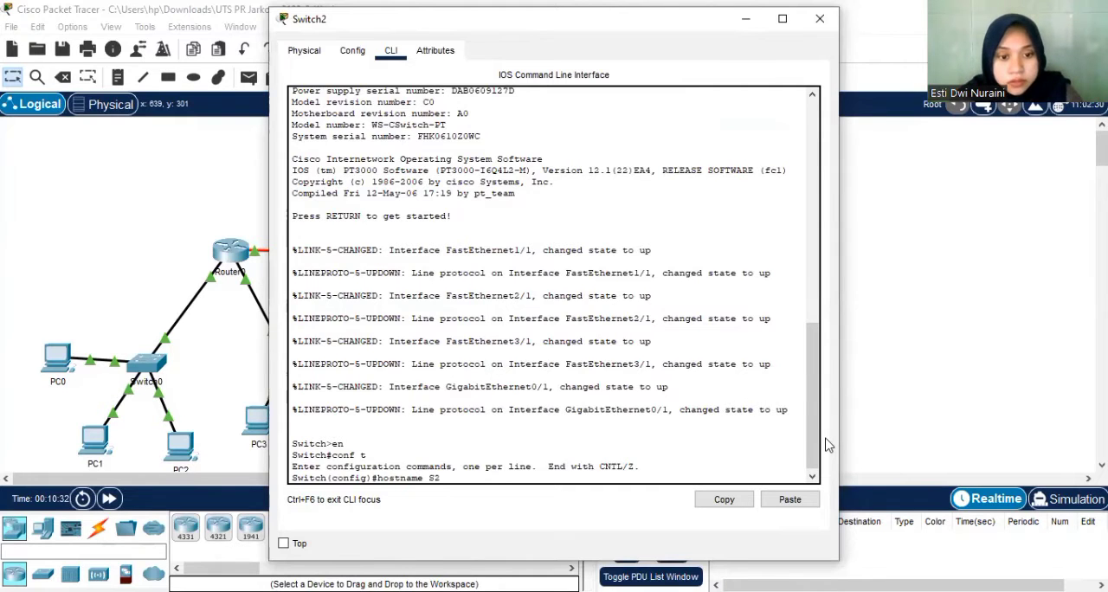
key(Return)
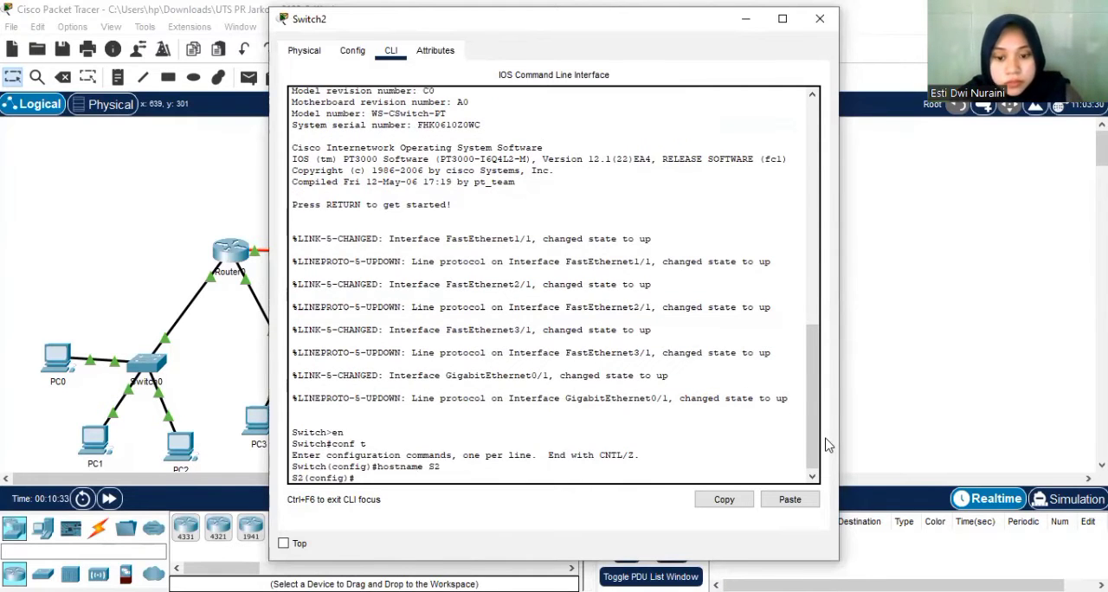
Set S2's message-of-the-day banner to "Authorized Personnel Only".
text(banner mot)
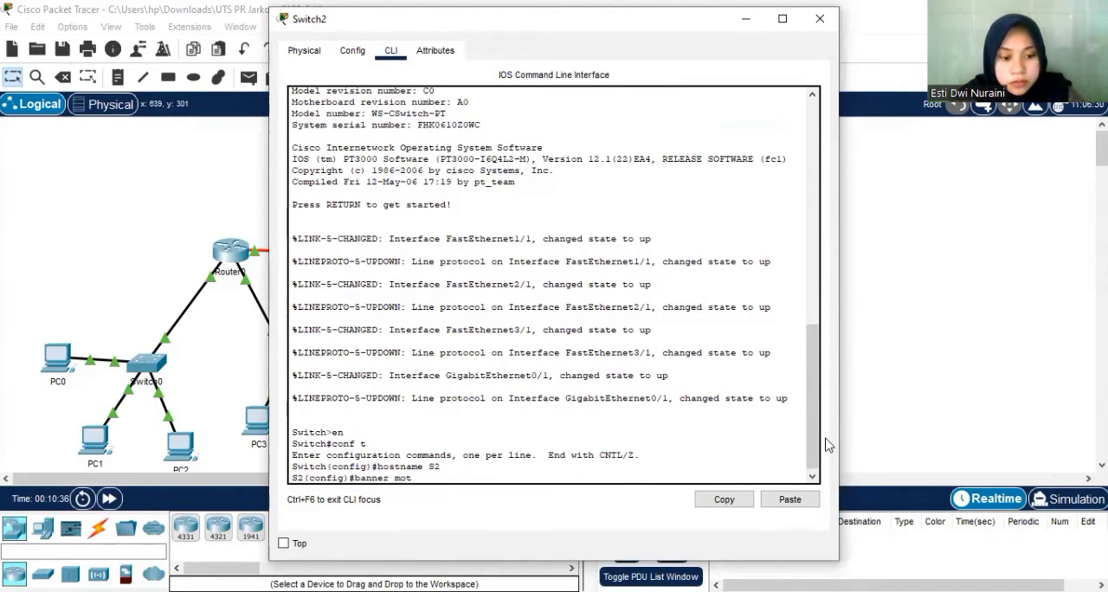
text(d :)
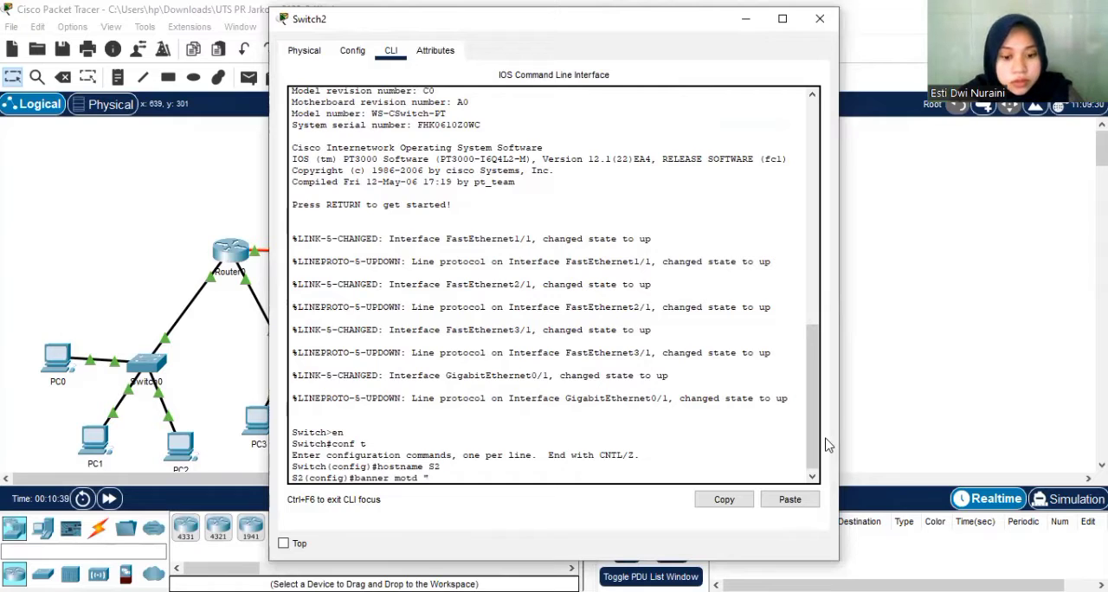
text(Auth)
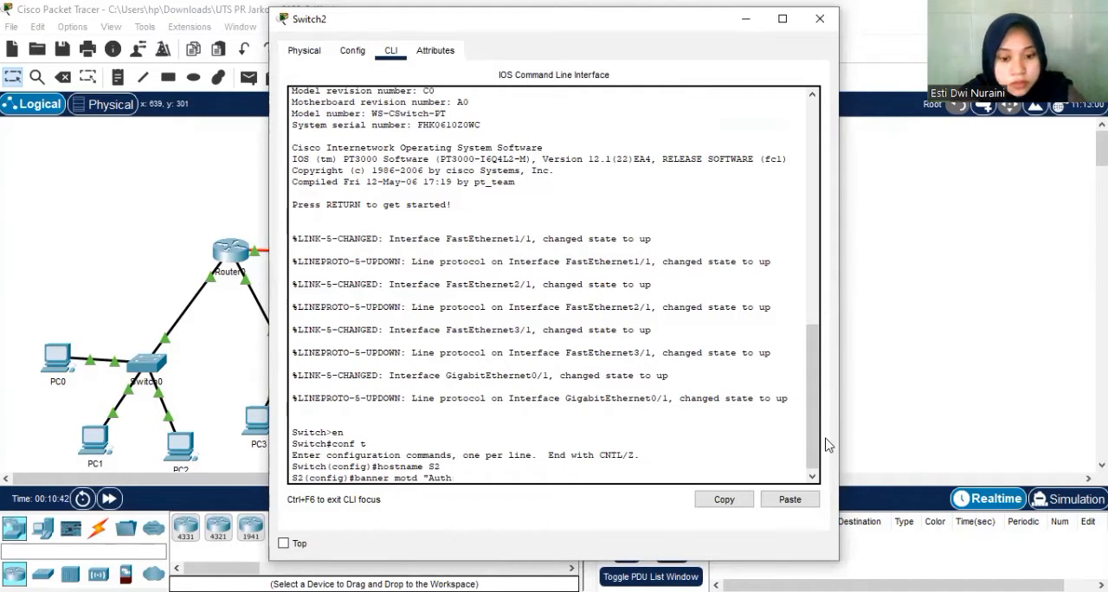
text(orized)
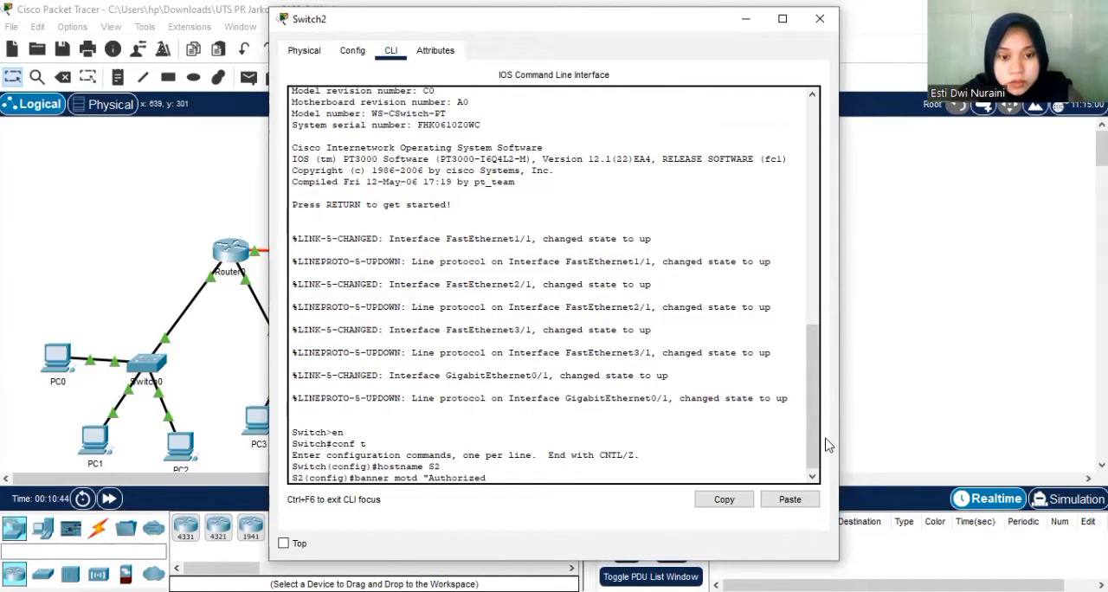
text( Personne)
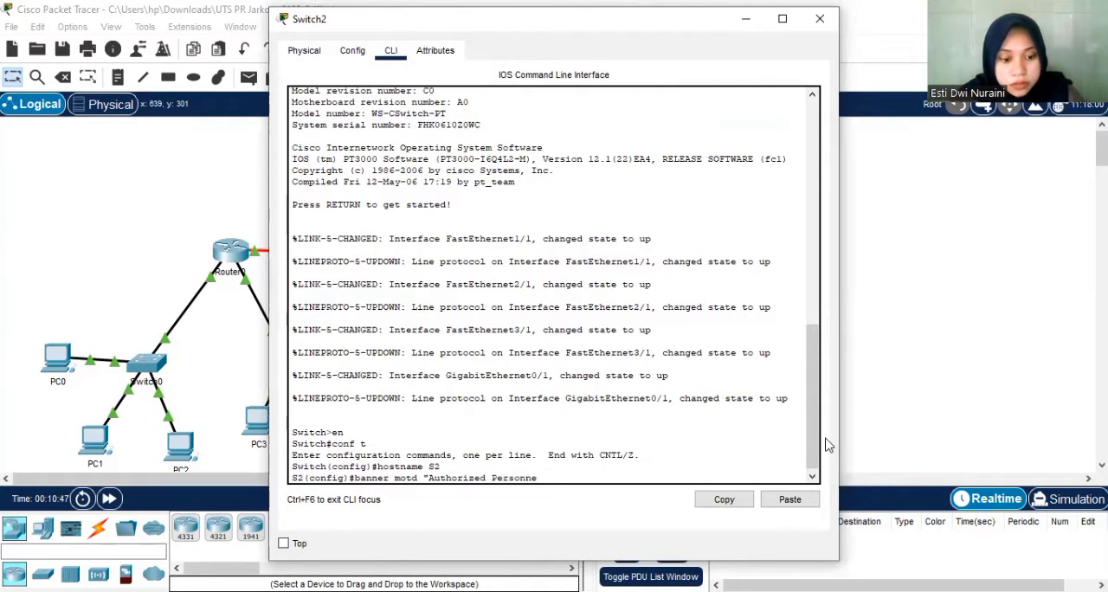
text(l Only)
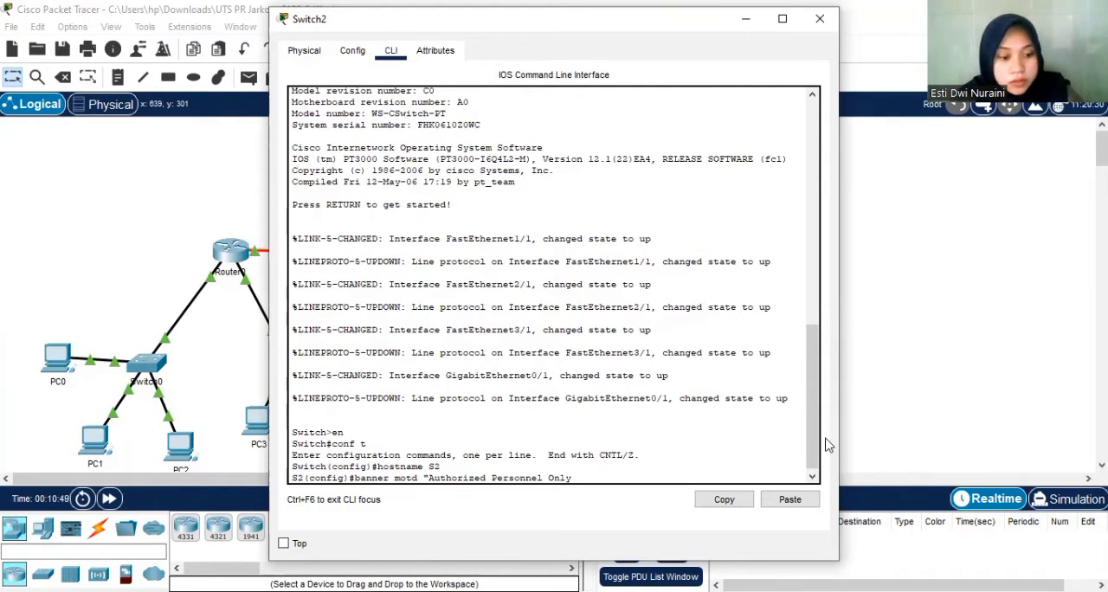
text(")
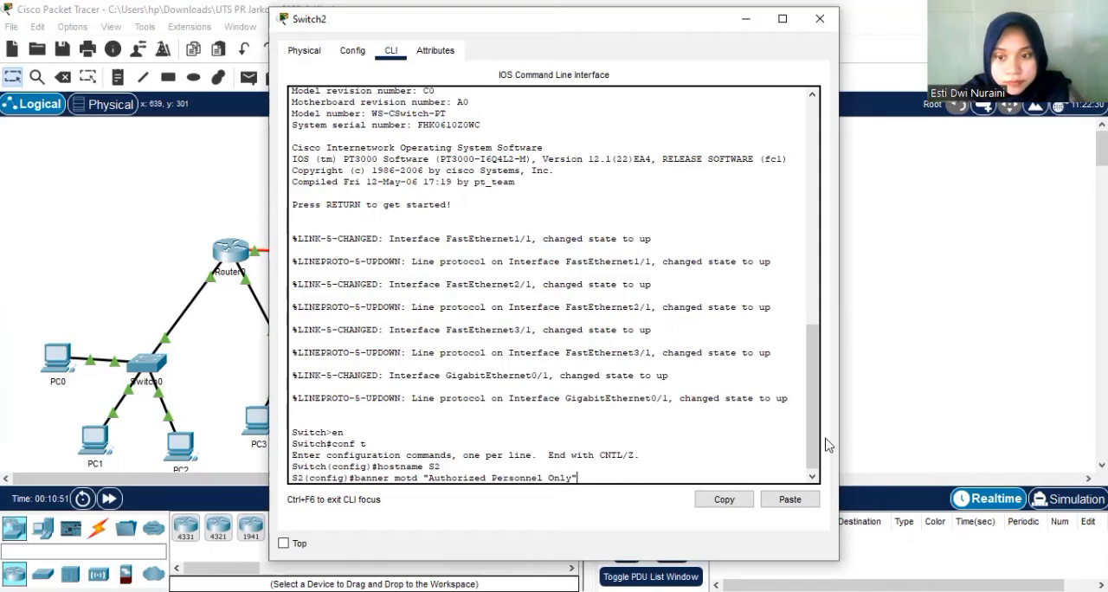
key(Return)
Set the console password on S2's line console 0, enable login, and return to global configuration mode.
text(line console)
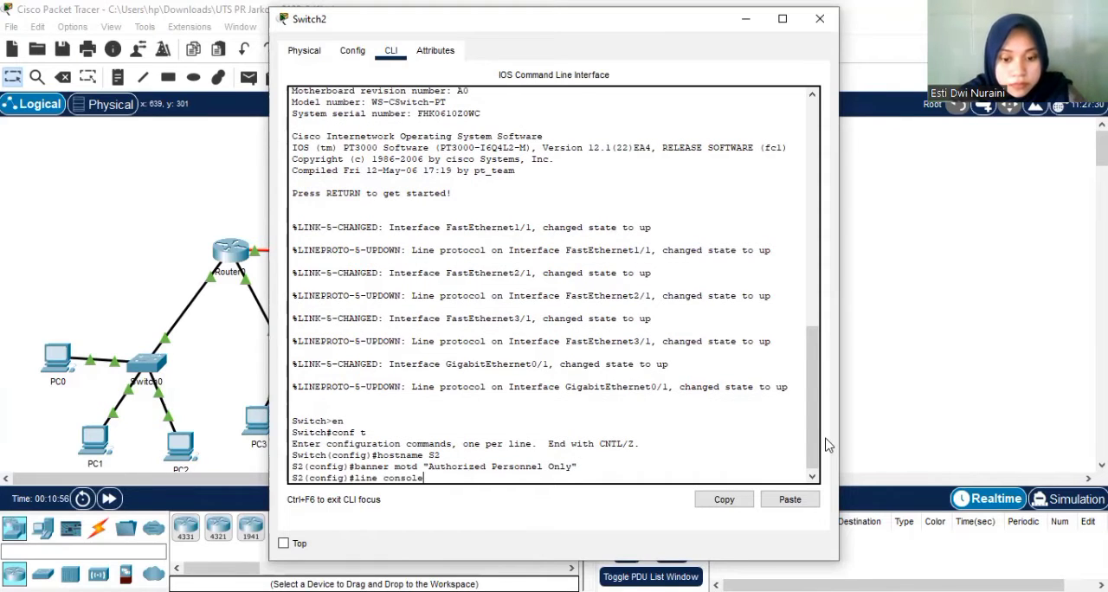
text( 0)
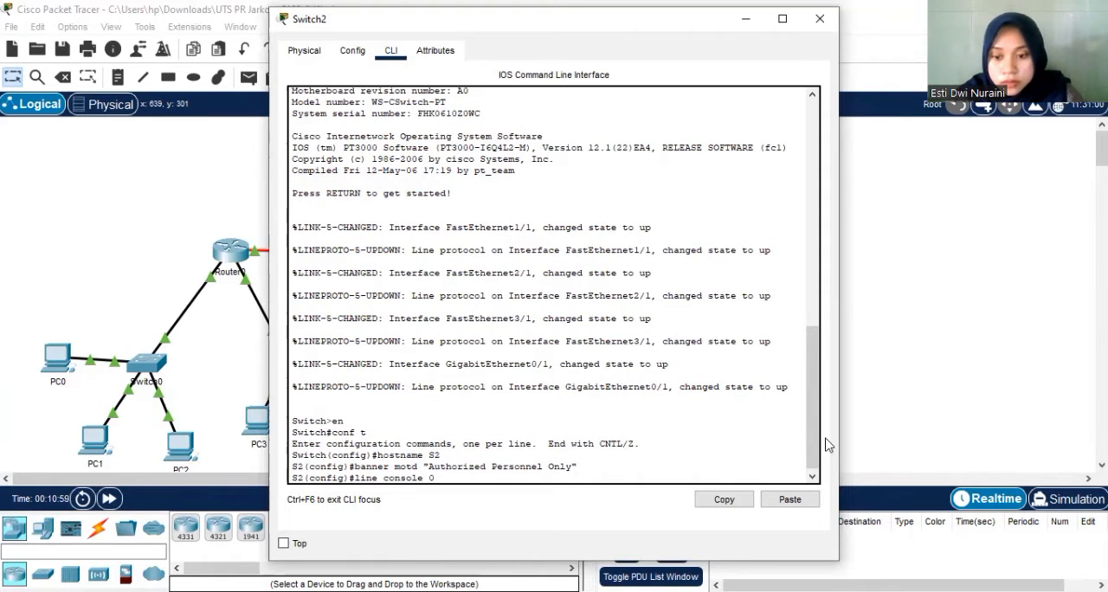
key(Return)
text(p)
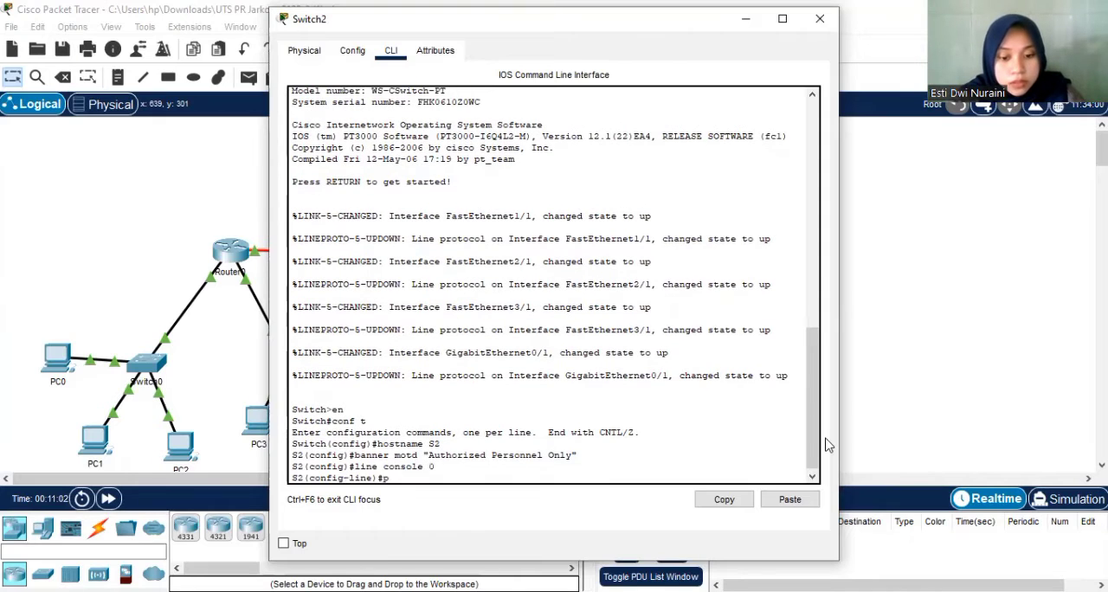
text(assword ut)
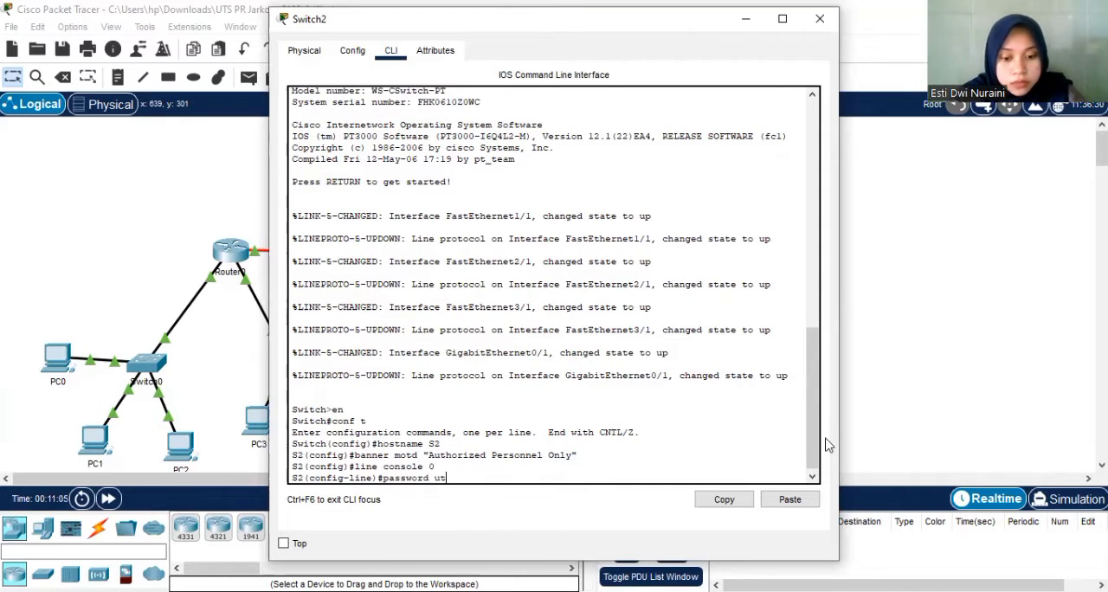
text(sjarkom)
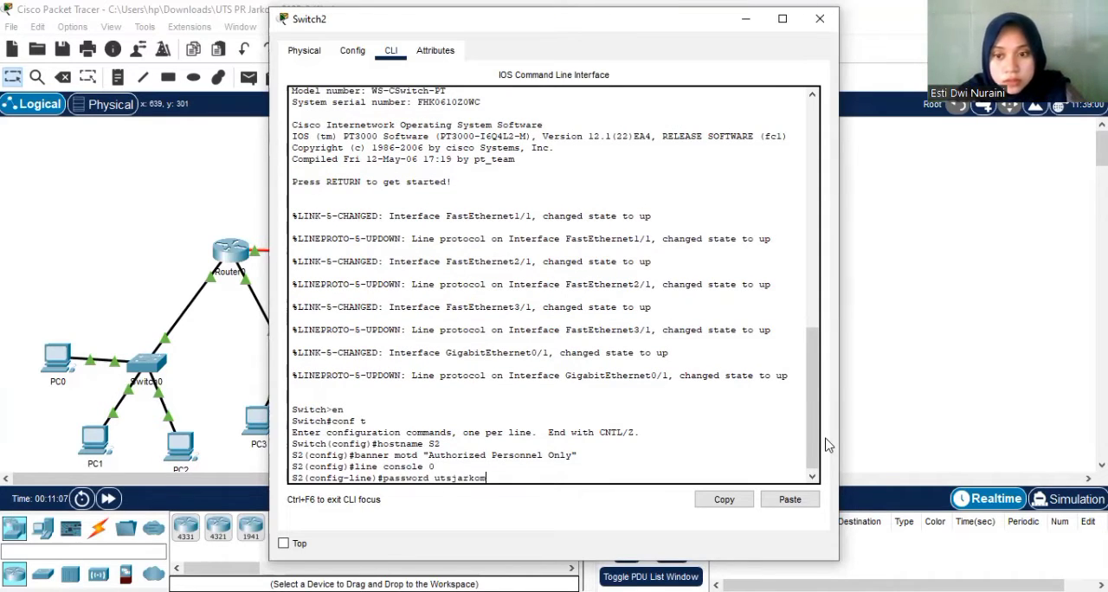
key(Return)
text(line)#l)
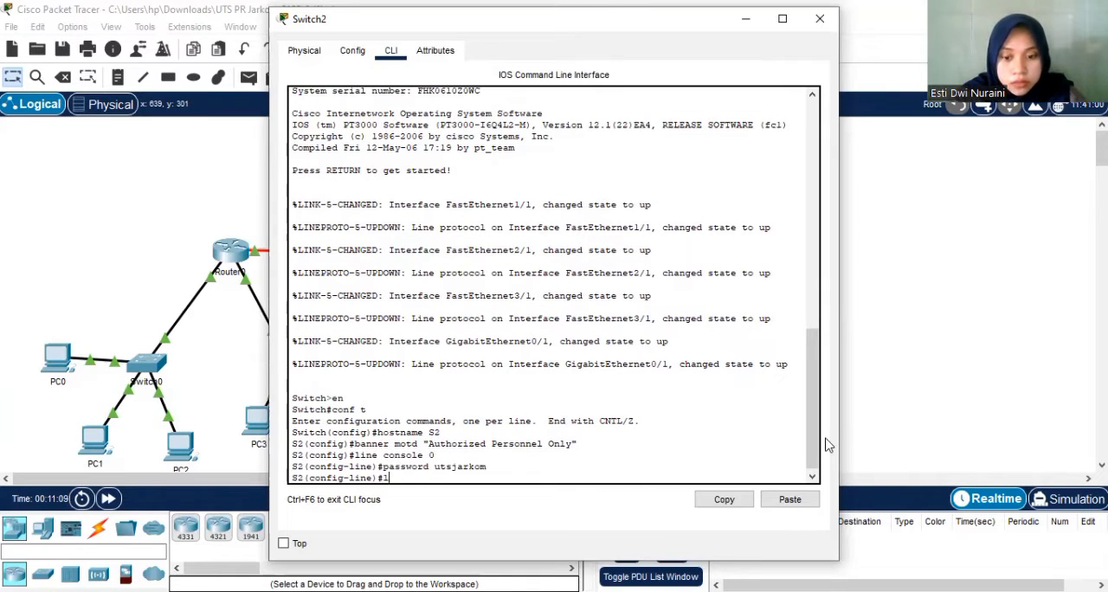
text(ogin)
key(Return)
text(exit)
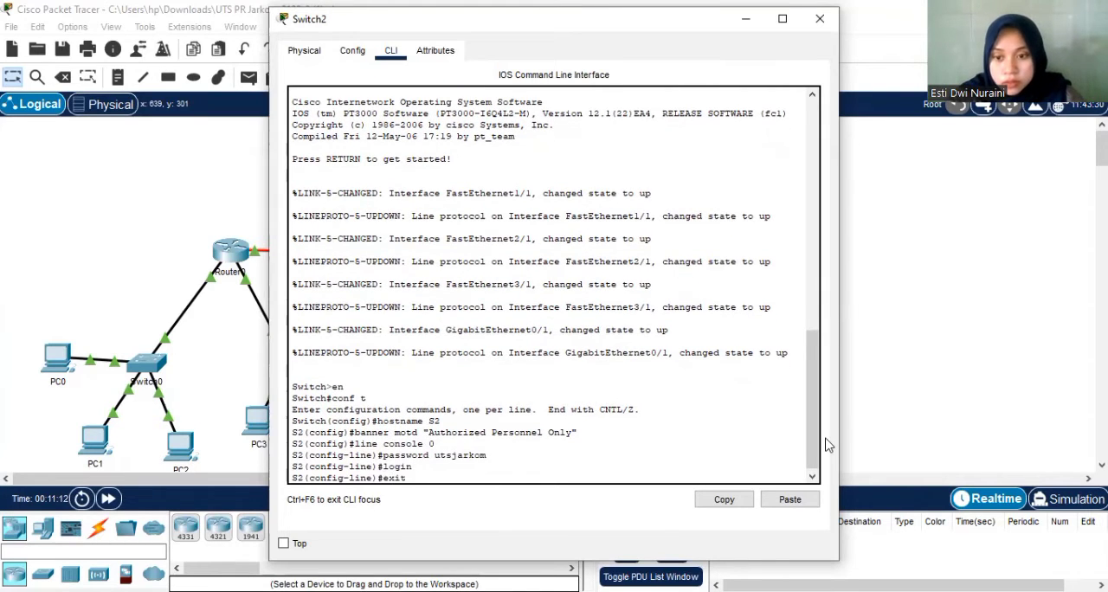
key(Return)
Set the enable secret password for S2's privileged EXEC mode and exit global configuration.
text(enable secret rahasua)
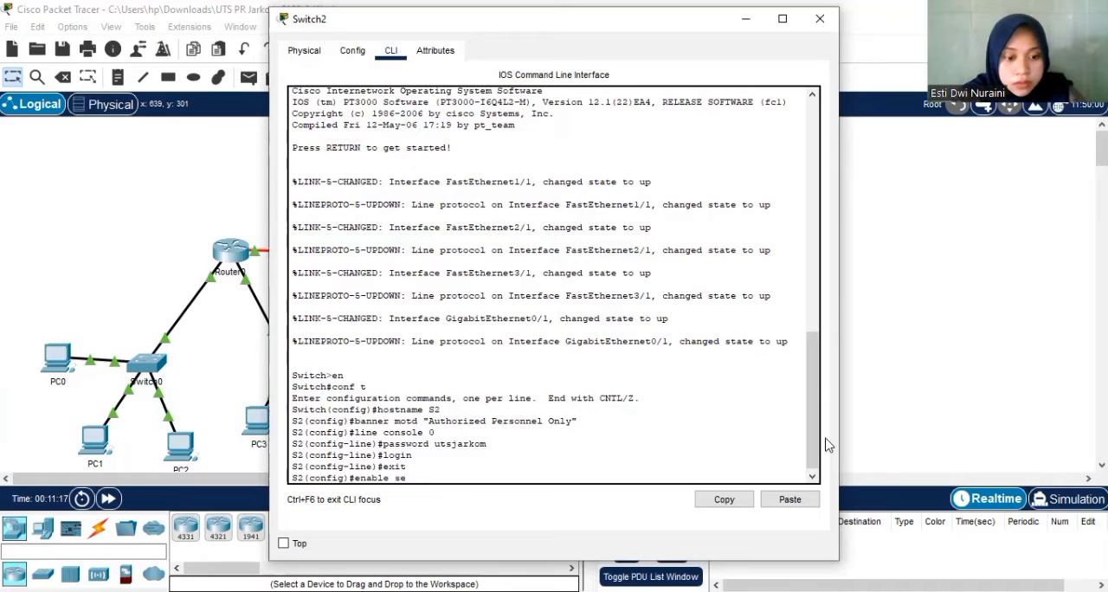
key(BackSpace)
key(BackSpace)
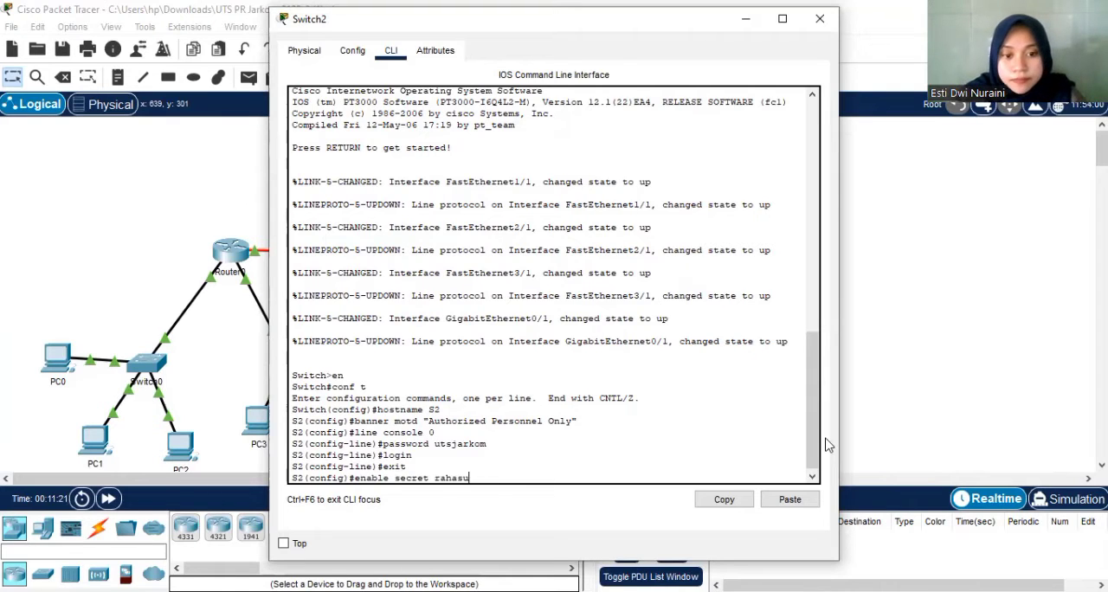
text(ia)
key(Return)
text(exit)
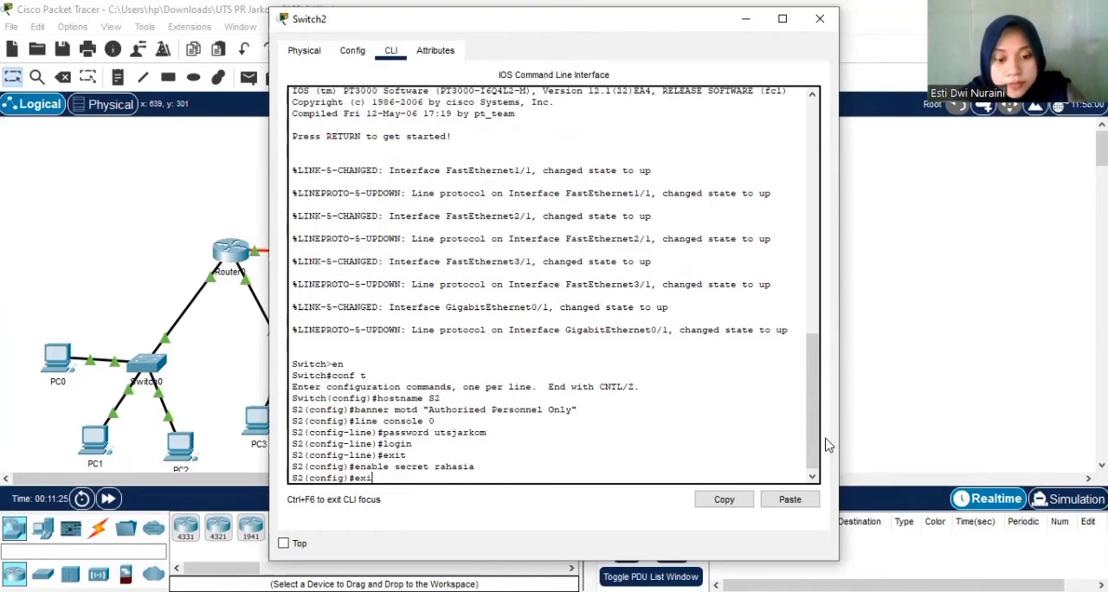
key(Return)
key(Return)
Save S2's running configuration to the startup configuration with the default destination filename, and end the console session.
text(copy running-co)
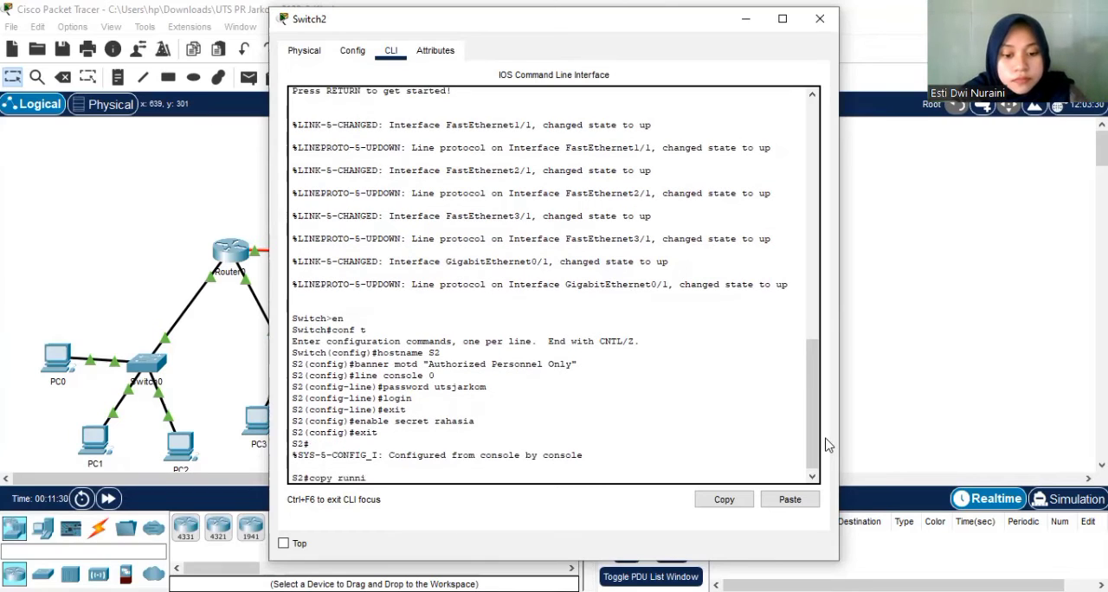
text(g st)
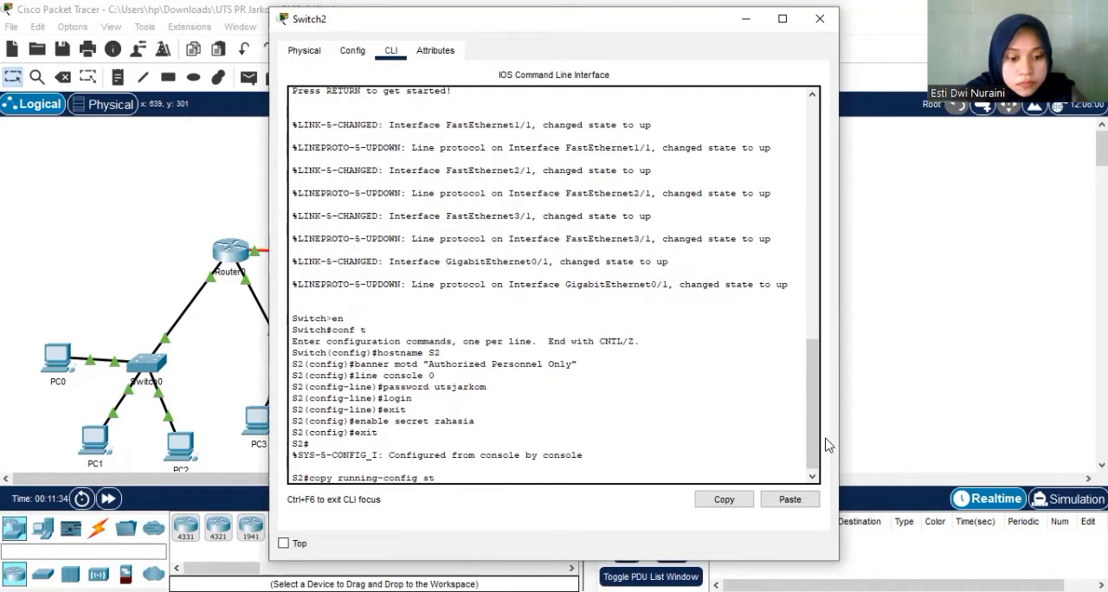
text(artup-config)
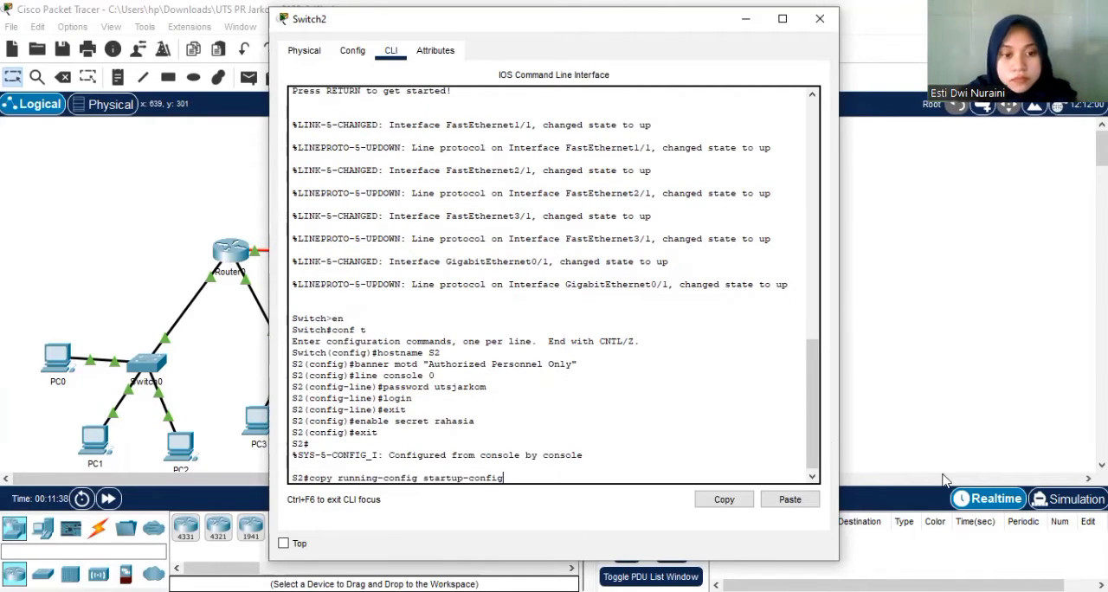
key(Return)
key(Return)
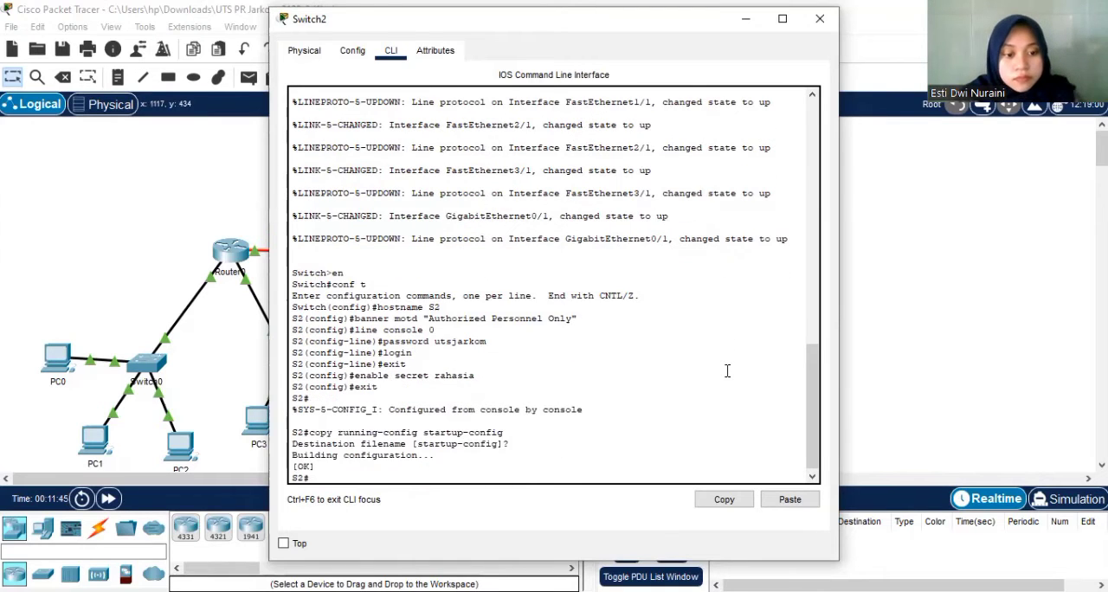
text(exit)
key(Return)
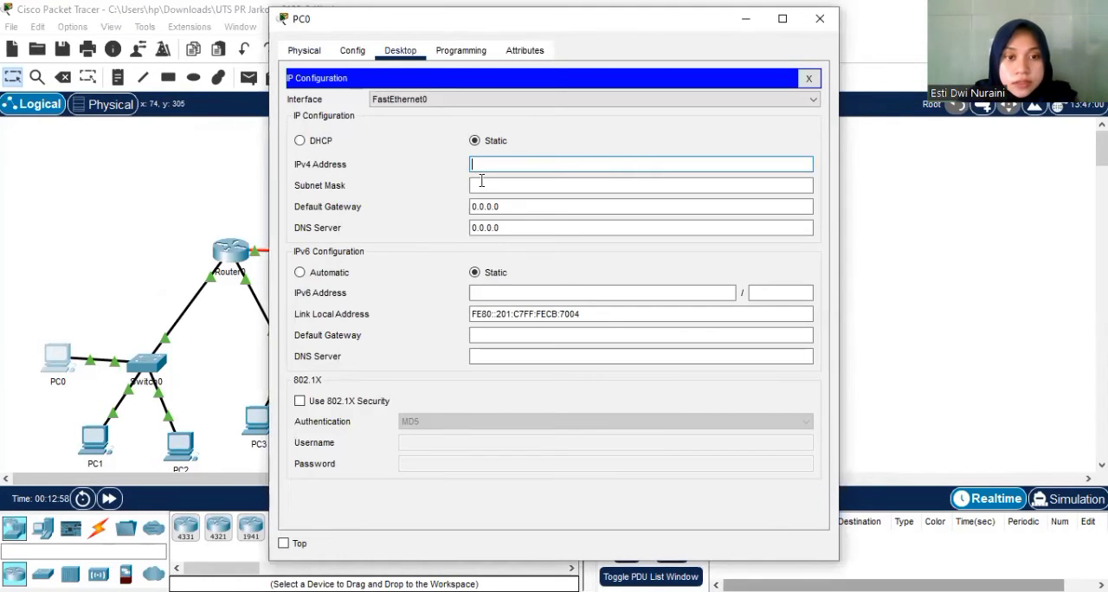
Configure PC0 with static IPv4 address 192.168.1.2, subnet mask 255.255.255.0 and default gateway 192.168.1.1, and close its window.
key(alt+Tab)
drag(420, 209, 356, 207)
key(alt+Tab)
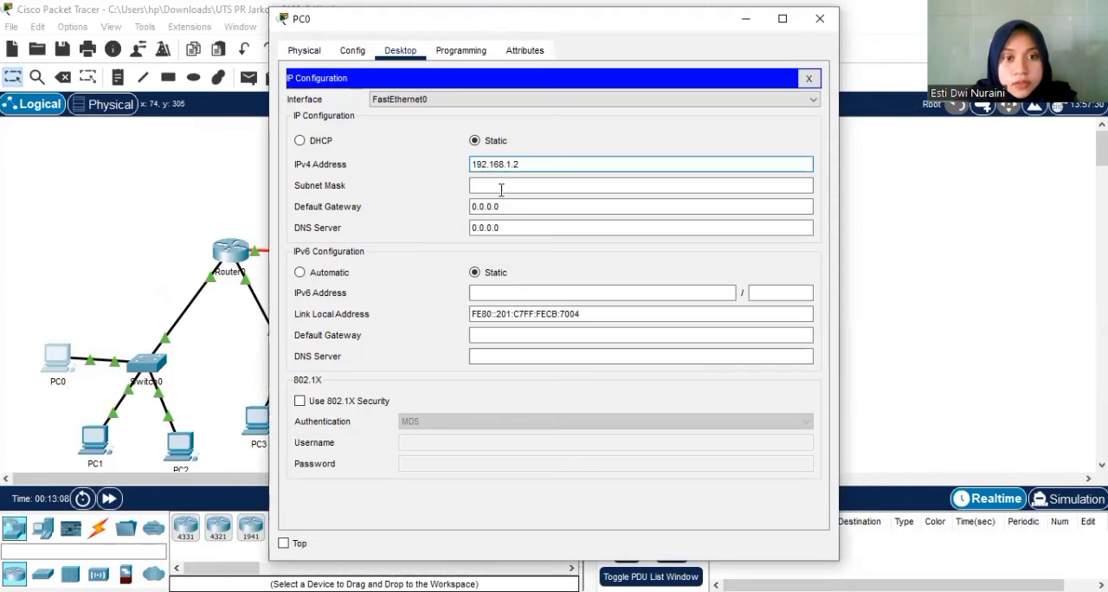
click(502, 185)
key(Tab)
text(192.168.1.1)
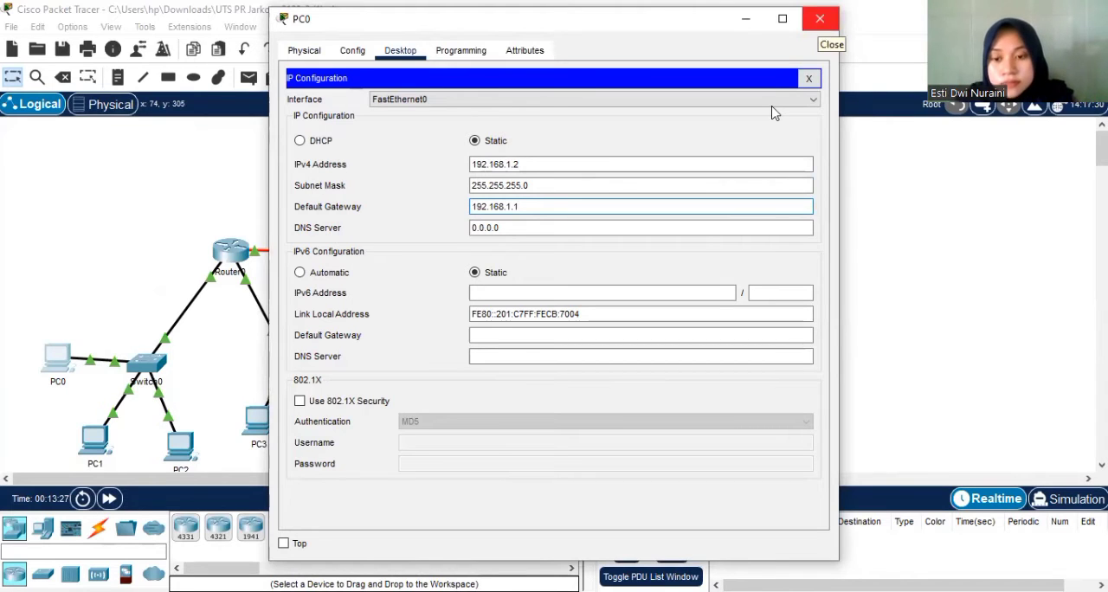
click(819, 19)
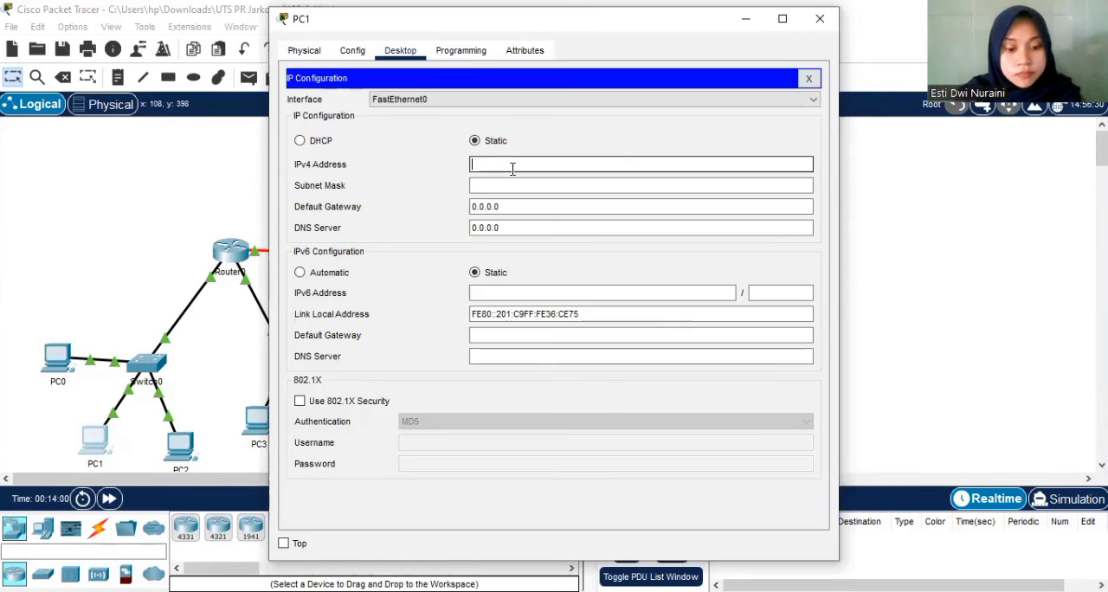
Configure PC1 with static IPv4 address 192.168.1.3, subnet mask 255.255.255.0 and default gateway 192.168.1.1.
text(192.168.1.3)
click(508, 185)
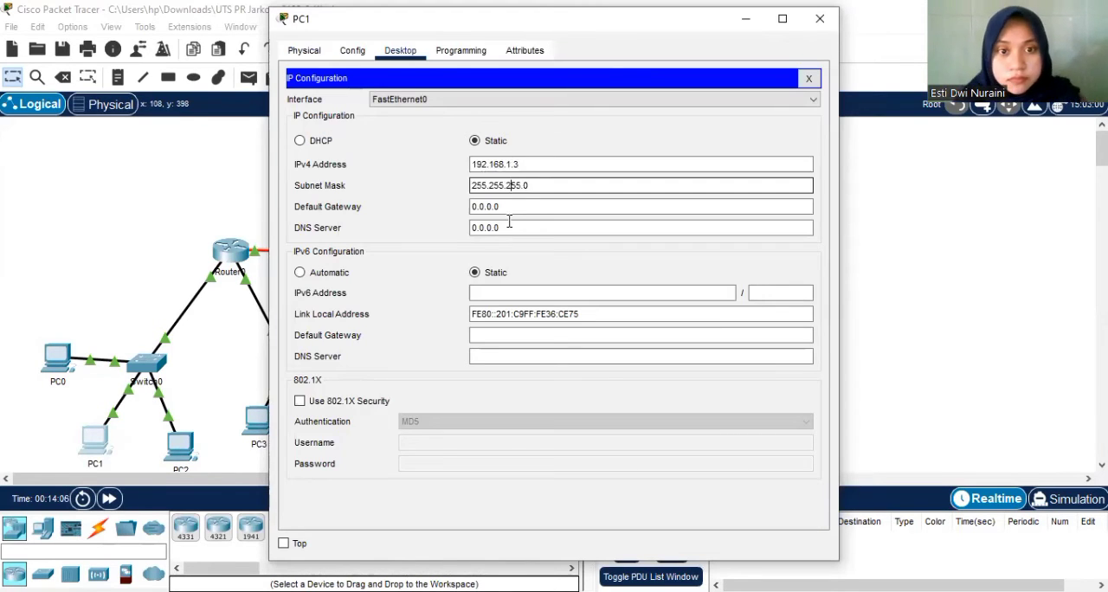
click(508, 207)
text(192.168.1.1)
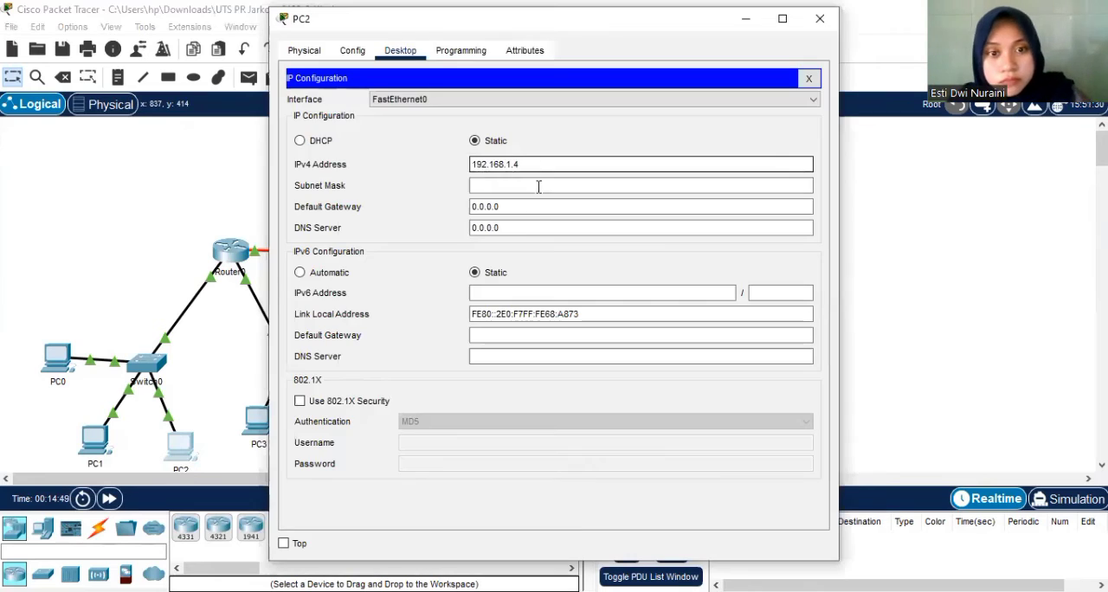
Configure PC2 with static IPv4 address 192.168.1.4, subnet mask 255.255.255.0 and default gateway 192.168.1.1.
click(537, 186)
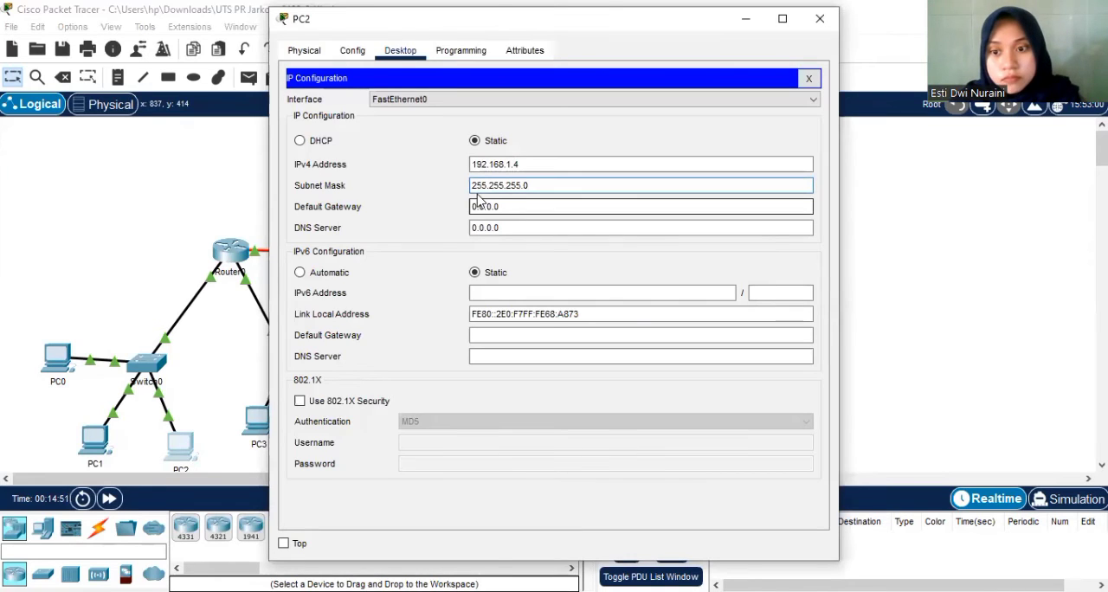
click(484, 206)
text(192.168.1.1)
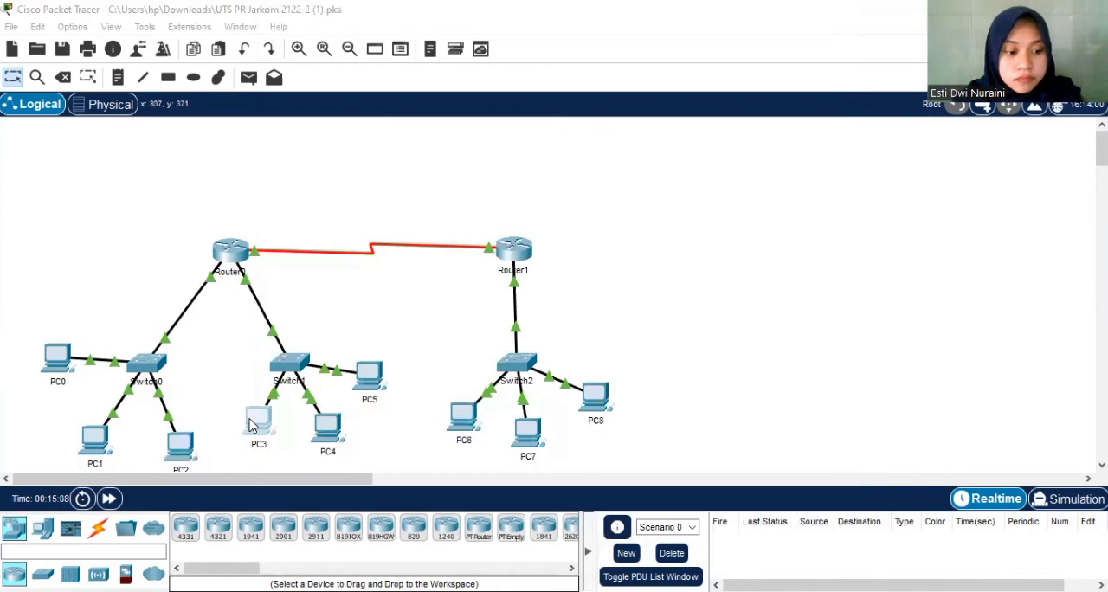
Configure PC3 with static IPv4 address 192.168.2.2, subnet mask 255.255.255.0 and default gateway 192.168.2.1, and close its window.
click(252, 425)
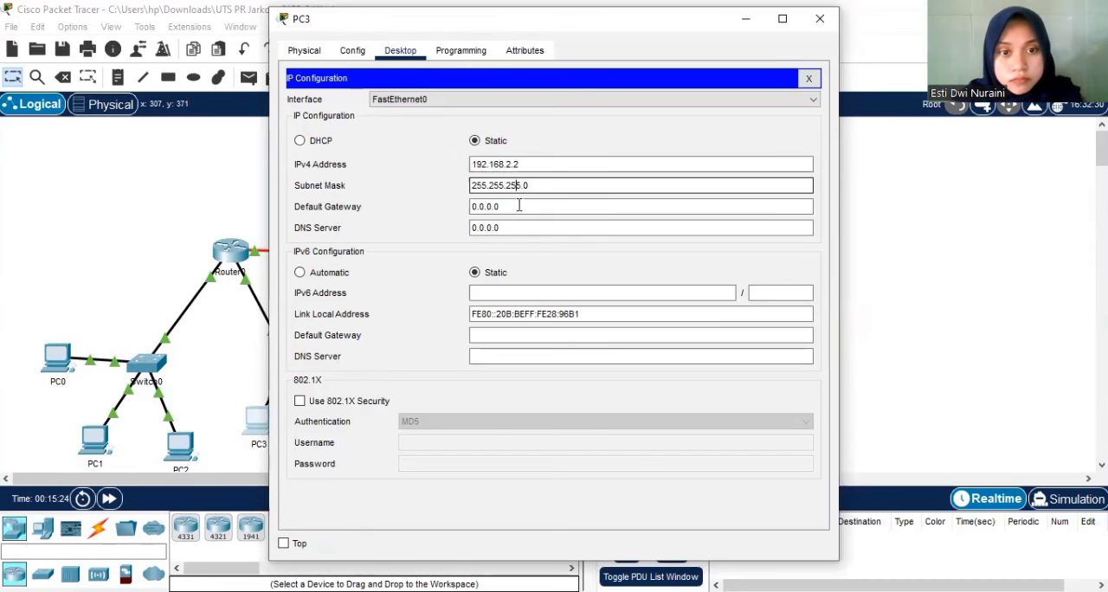
key(Tab)
text(192.168.2.2)
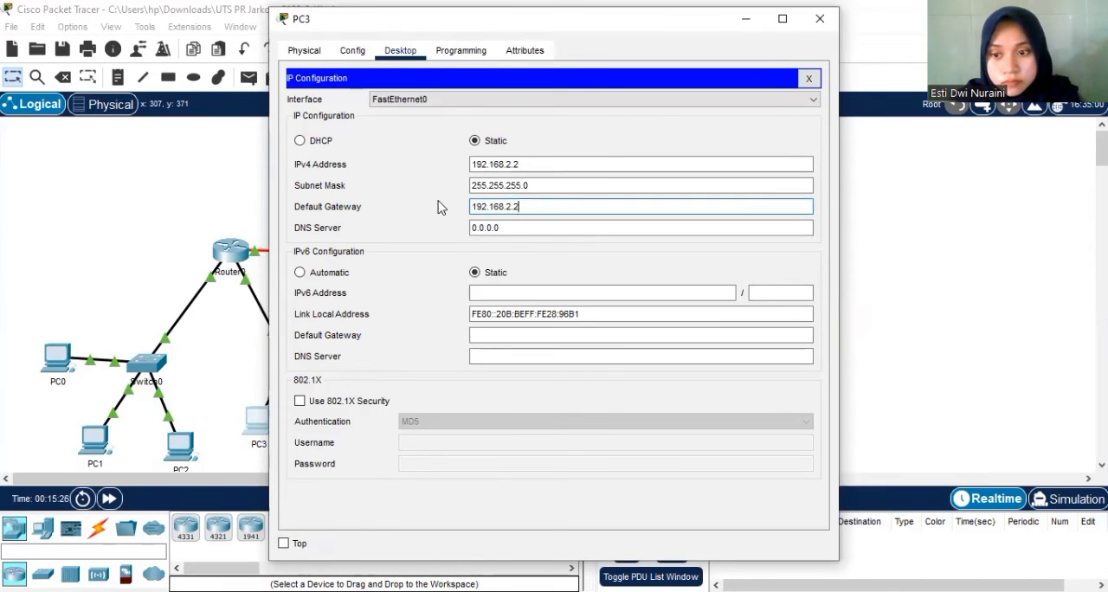
key(BackSpace)
text(1)
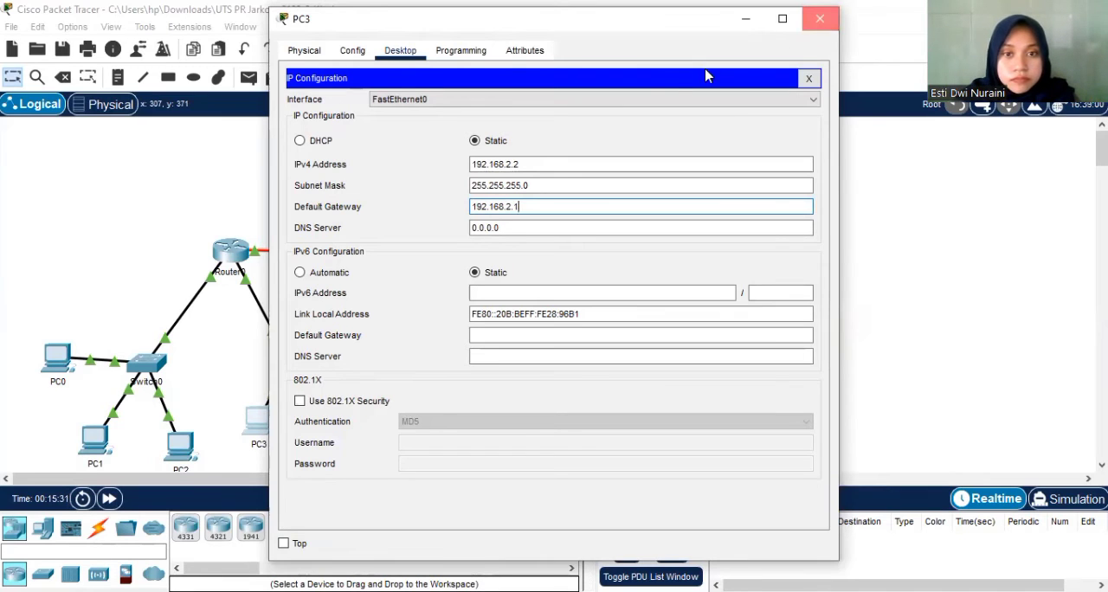
click(819, 18)
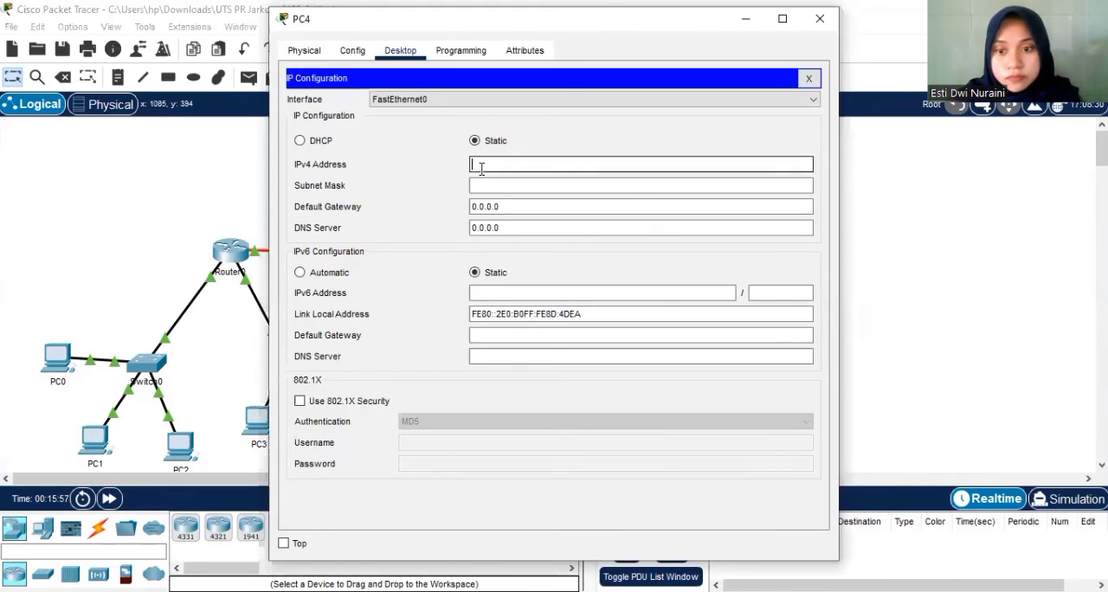
Configure PC4 with static IPv4 address 192.168.2.3, subnet mask 255.255.255.0 and default gateway 192.168.2.1.
text(168.2.2)
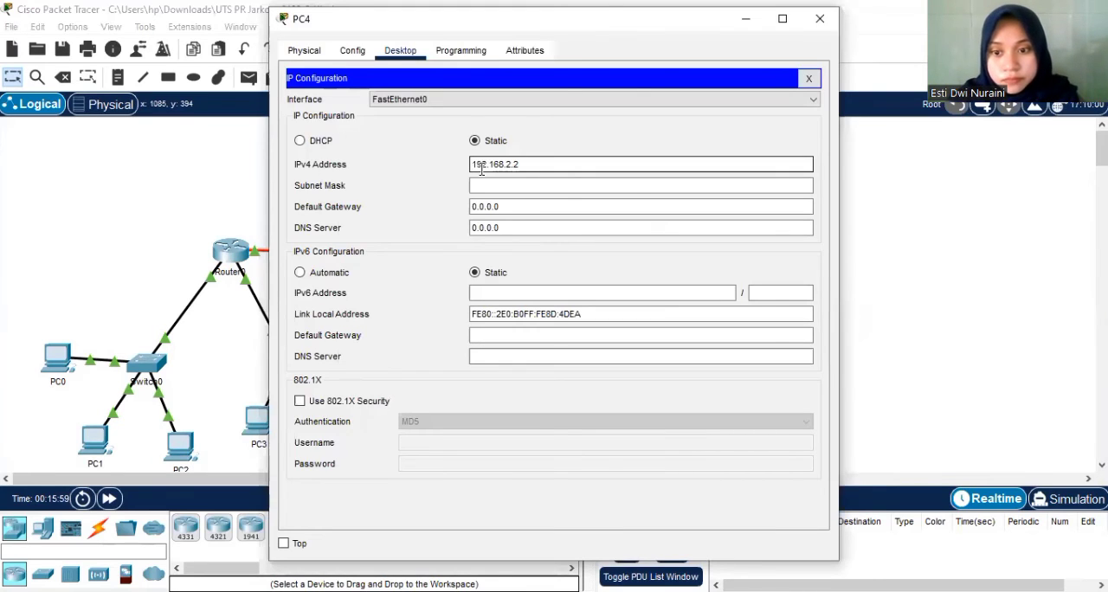
click(490, 186)
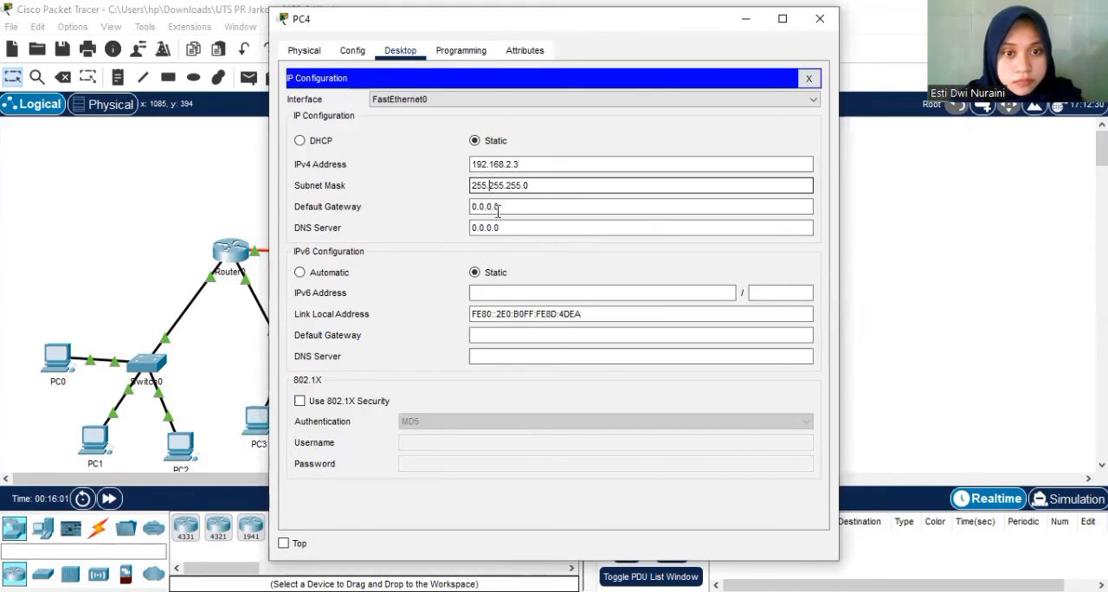
drag(502, 209, 460, 208)
key(BackSpace)
text(192.168.2.1)
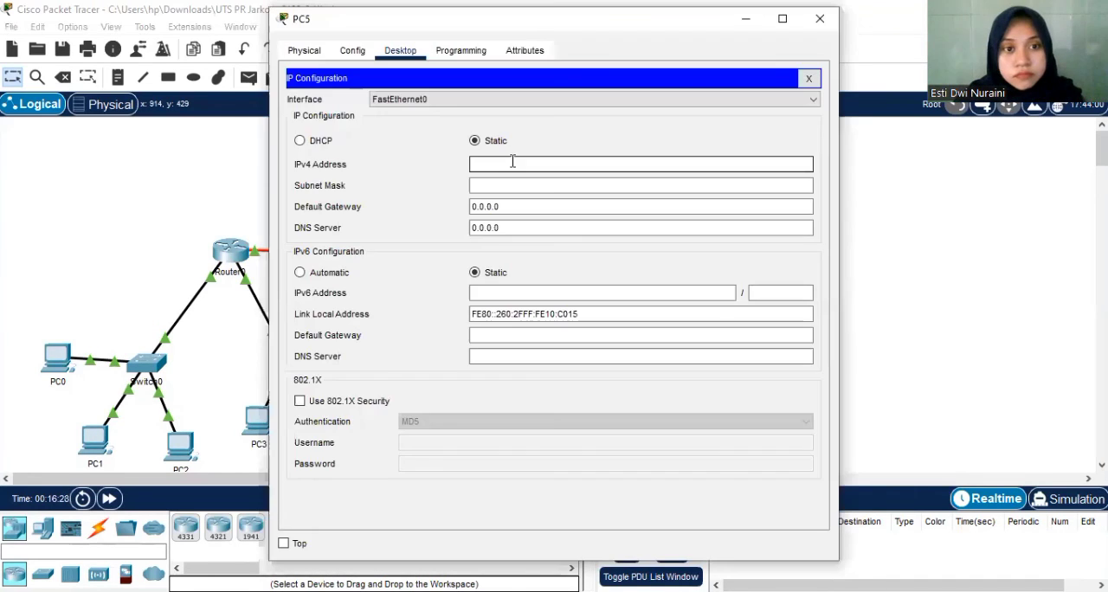
Configure PC5 with static IPv4 address 192.168.2.4, subnet mask 255.255.255.0 and default gateway 192.168.2.1.
text(192.168.2.)
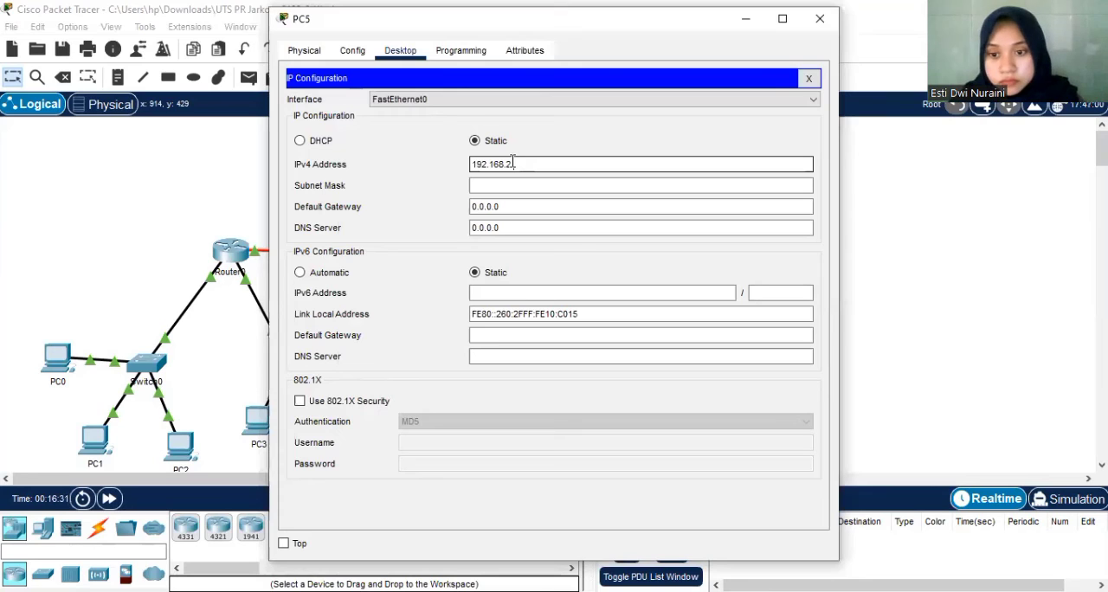
text(4)
key(Tab)
key(Tab)
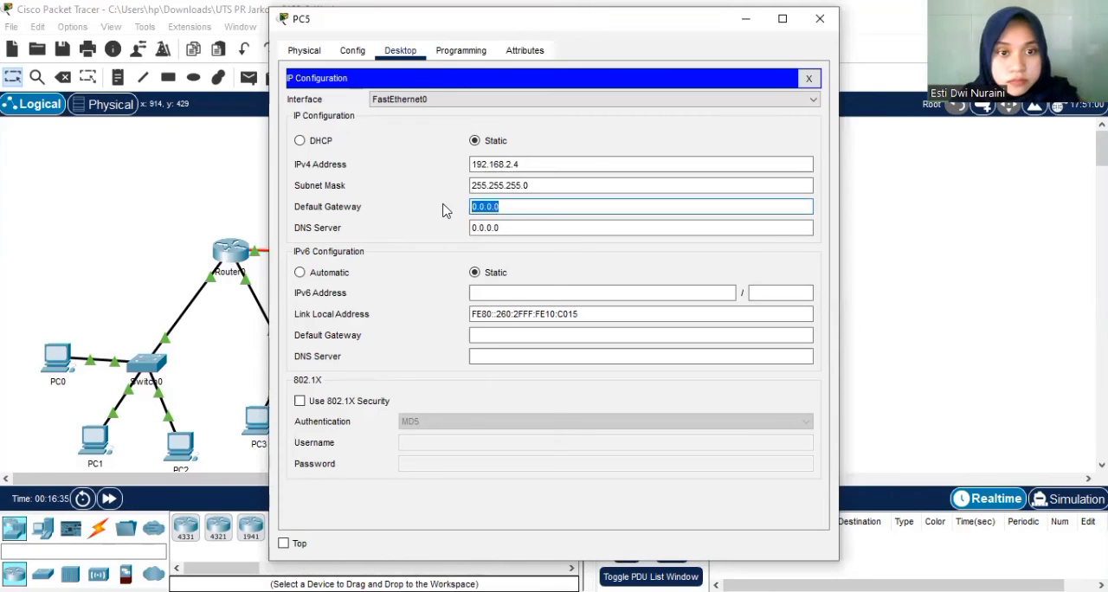
text(192.168.2.1)
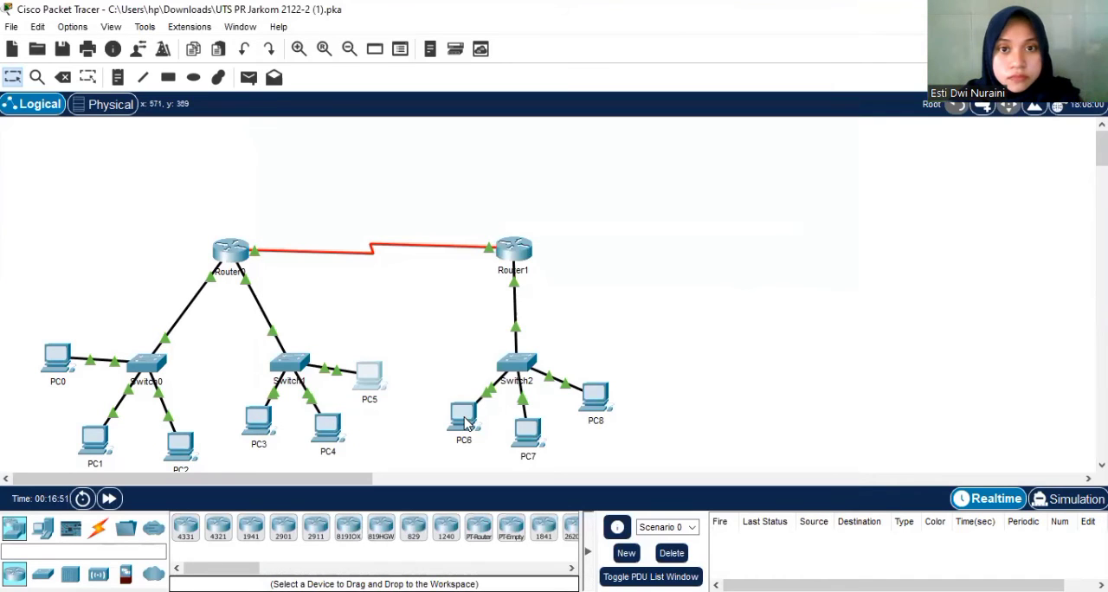
Configure PC6 with static IPv4 address 192.168.3.2, subnet mask 255.255.255.0 and default gateway 192.168.3.1.
click(465, 419)
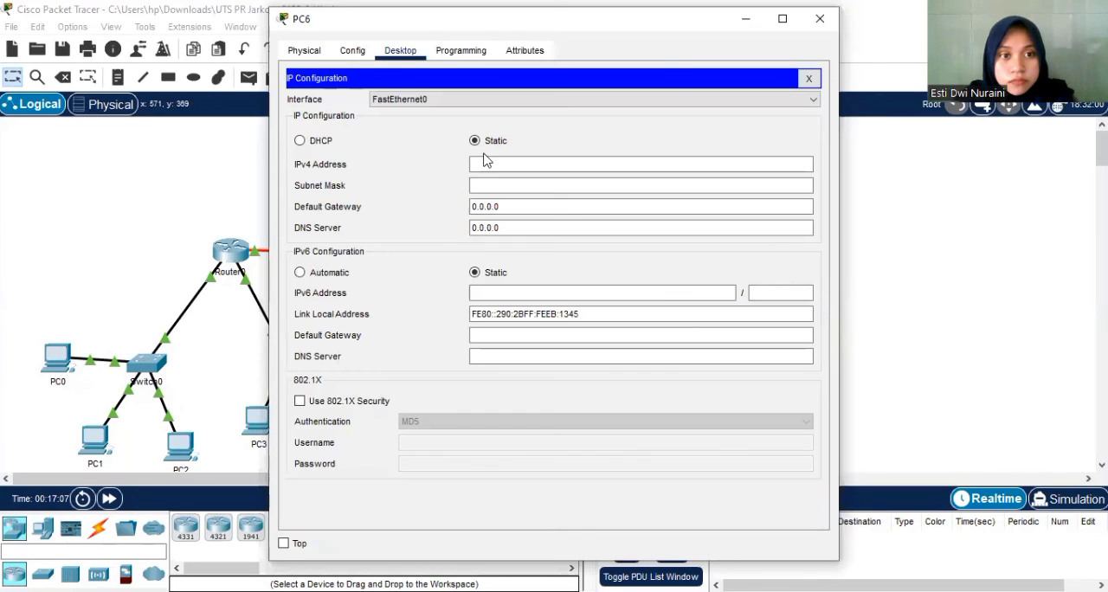
click(485, 164)
text(192.168.2.2)
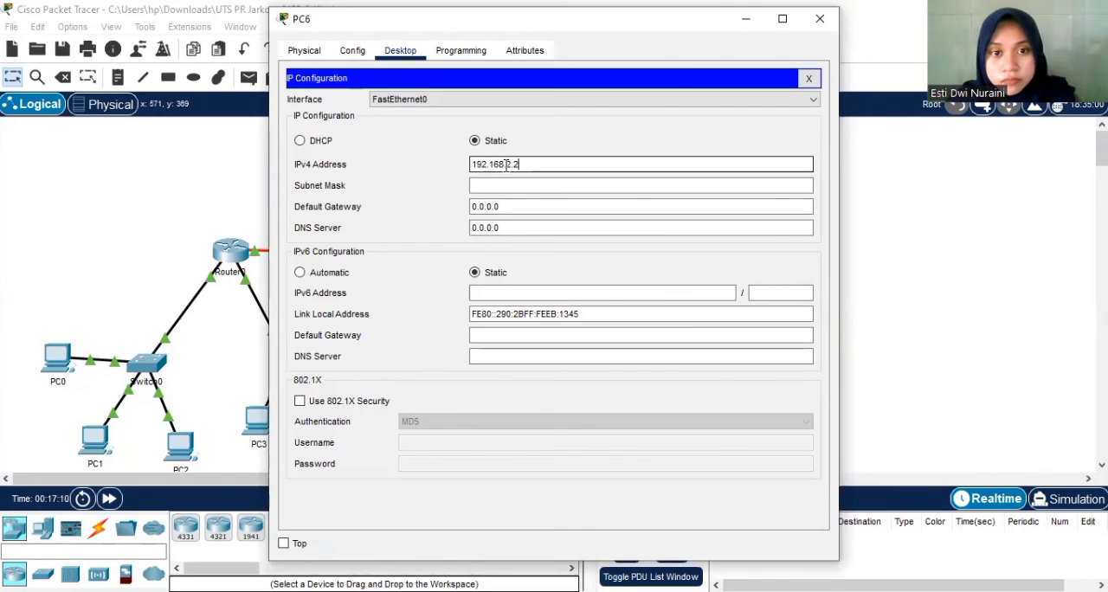
click(513, 164)
key(BackSpace)
text(3)
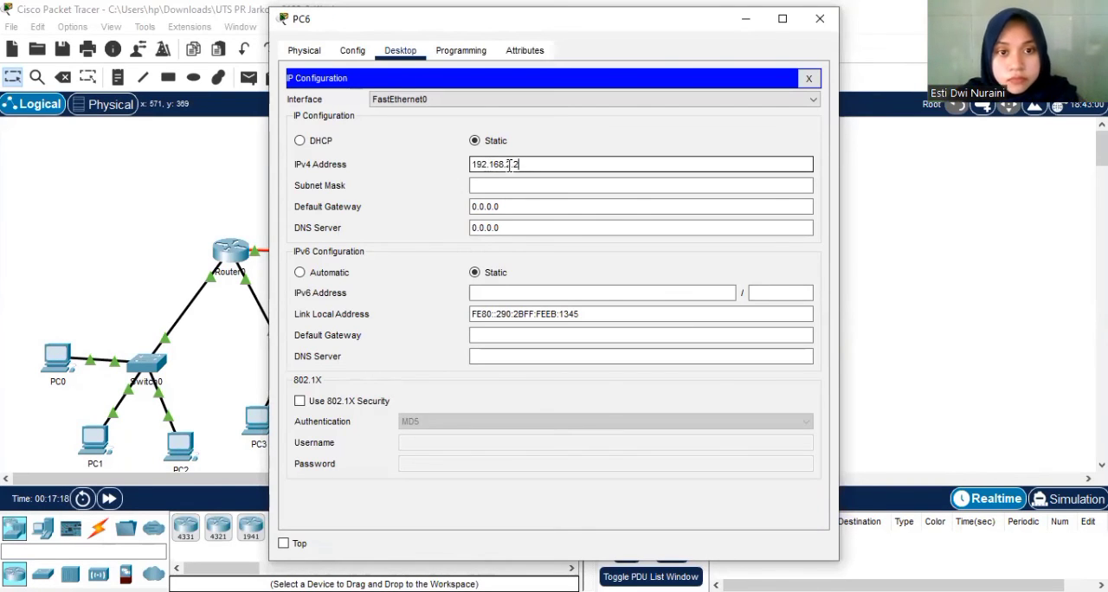
double_click(511, 165)
key(ctrl+c)
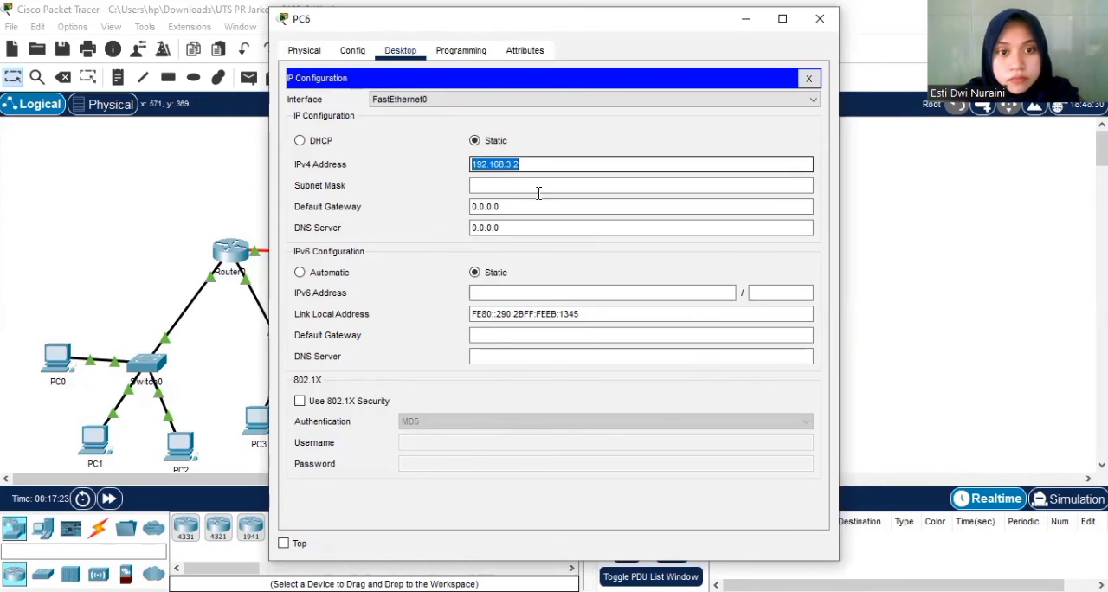
click(538, 188)
drag(502, 208, 463, 210)
key(BackSpace)
key(ctrl+v)
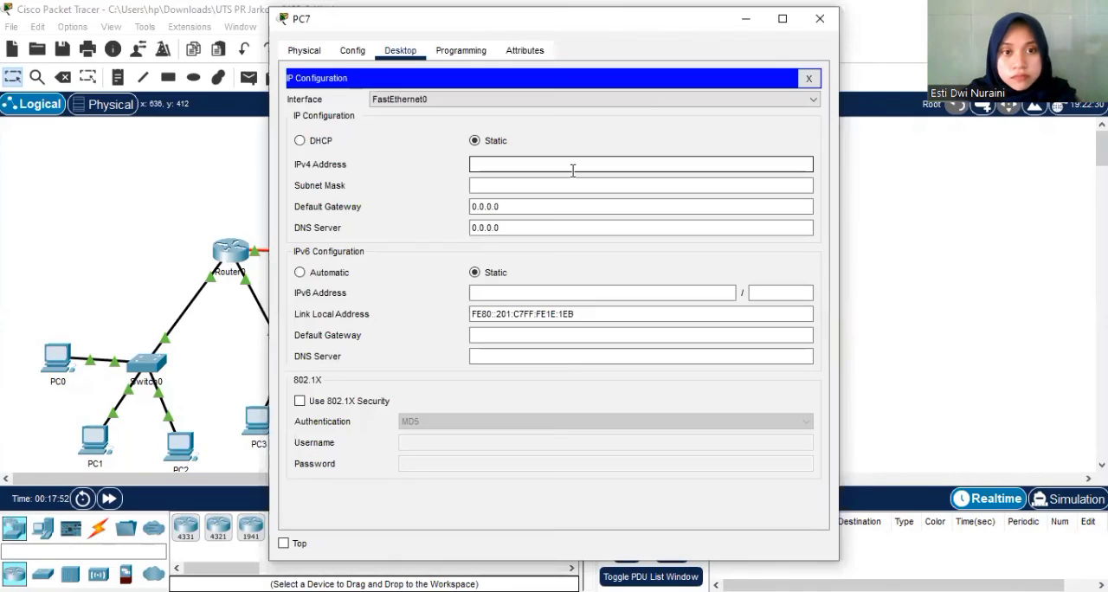
Configure PC7 with static IPv4 address 192.168.3.3, subnet mask 255.255.255.0 and default gateway 192.168.3.1.
click(572, 169)
text(192.168.3.2)
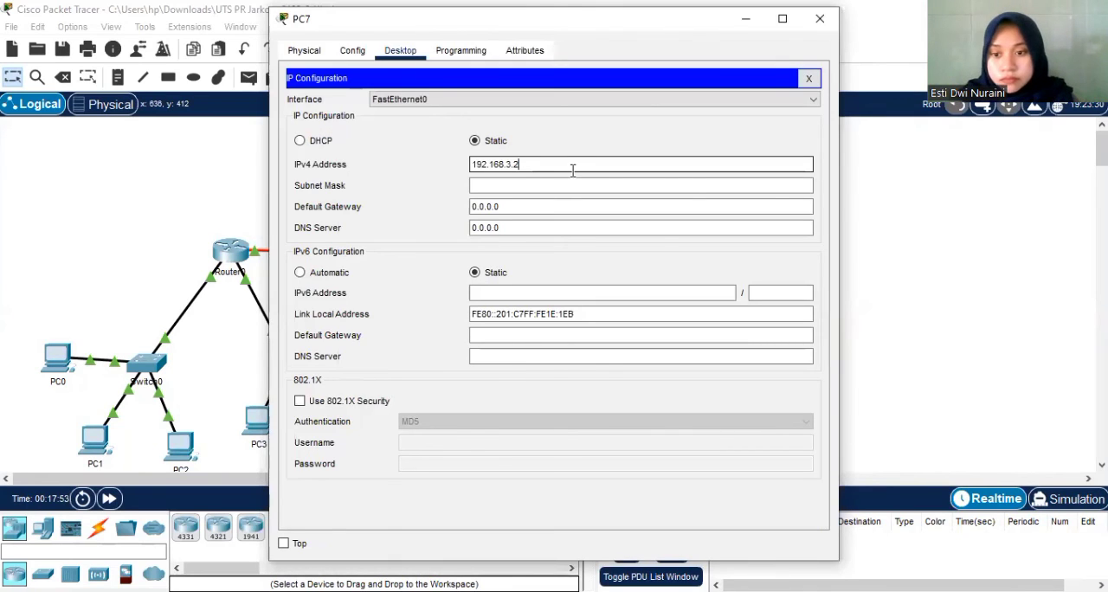
key(BackSpace)
text(3)
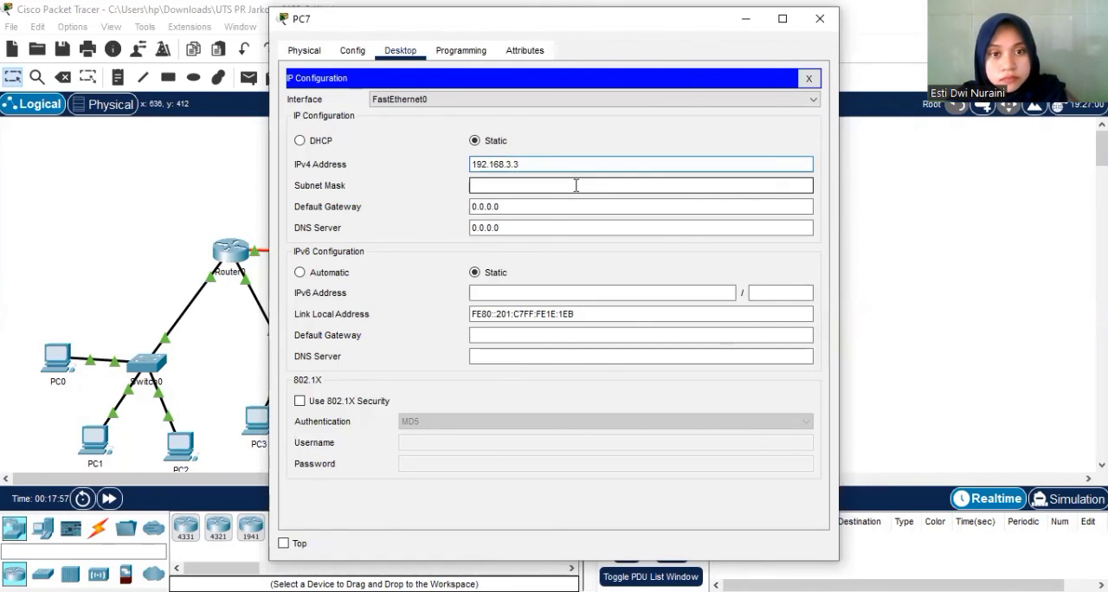
key(Tab)
key(Tab)
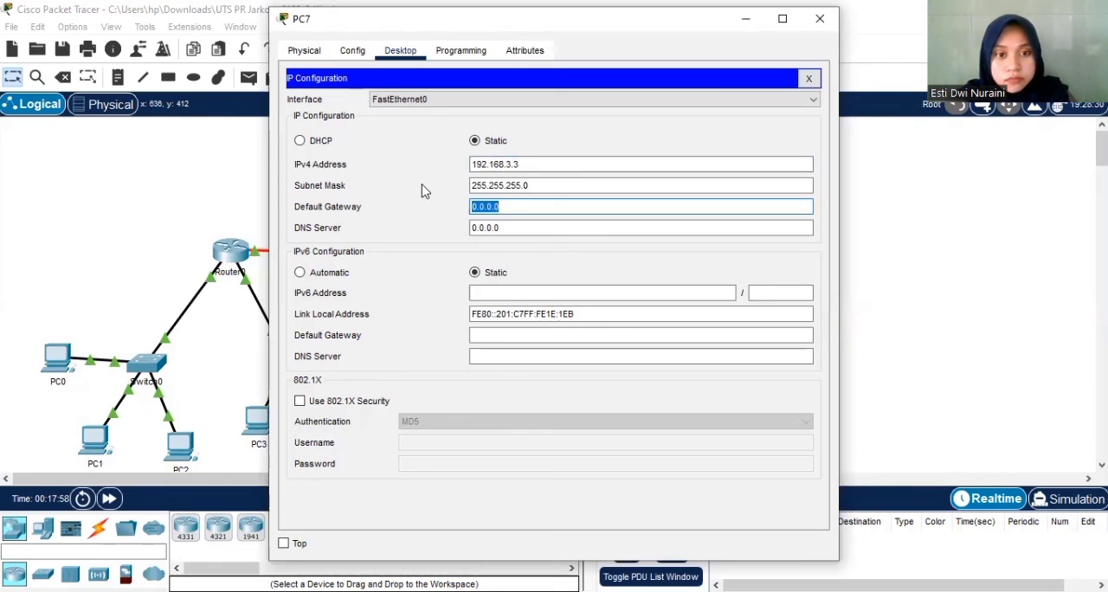
text(192.168.3.1)
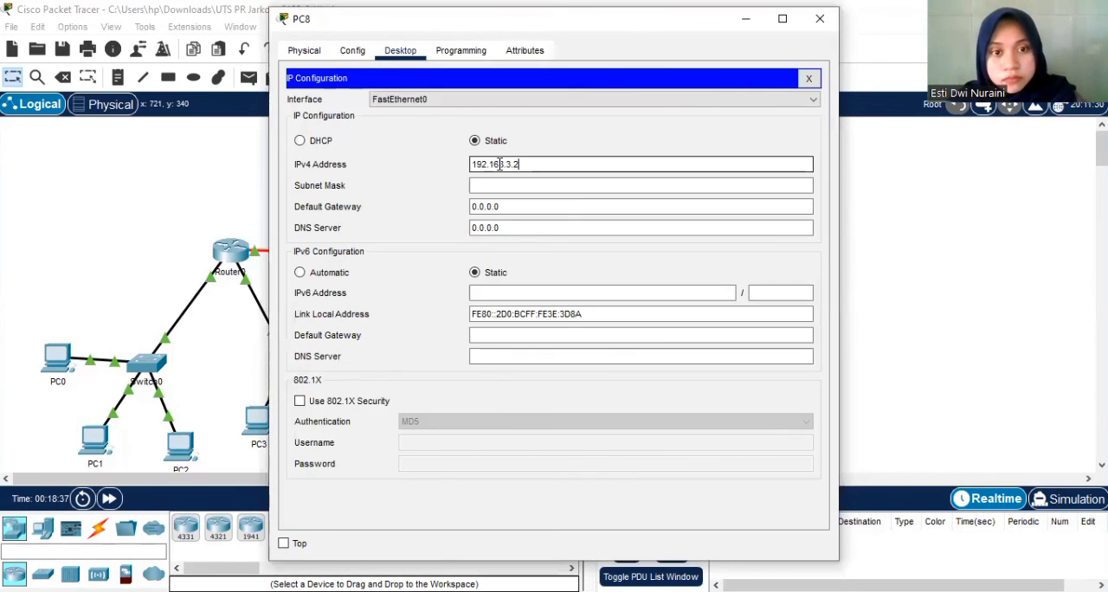
Configure PC8 with static IPv4 address 192.168.3.4, subnet mask 255.255.255.0 and default gateway 192.168.3.1, and close its window.
key(Tab)
key(Tab)
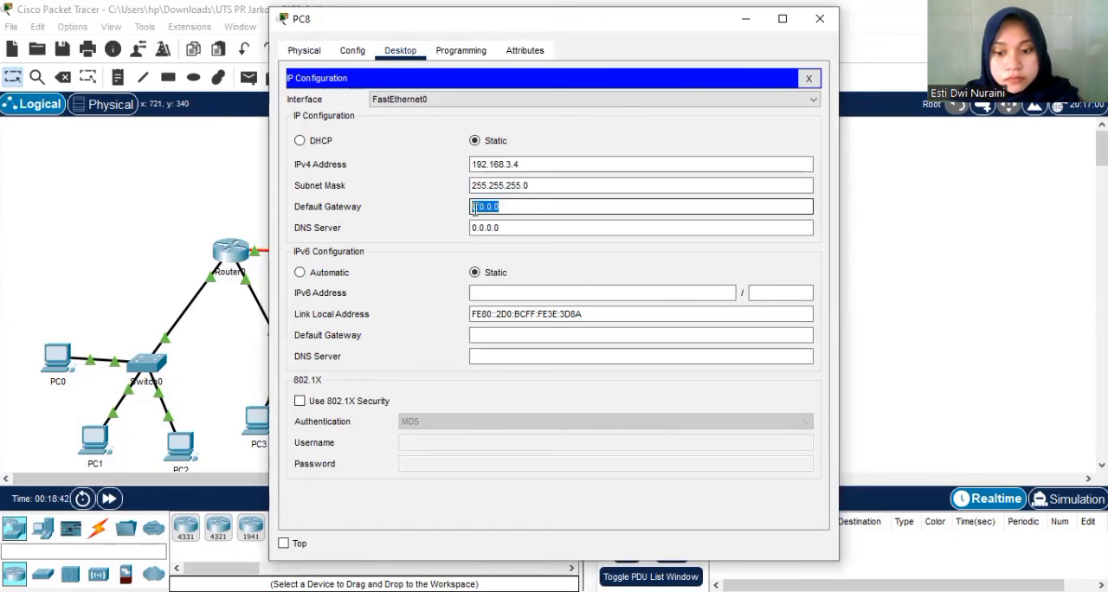
key(BackSpace)
text(192.168.3.1)
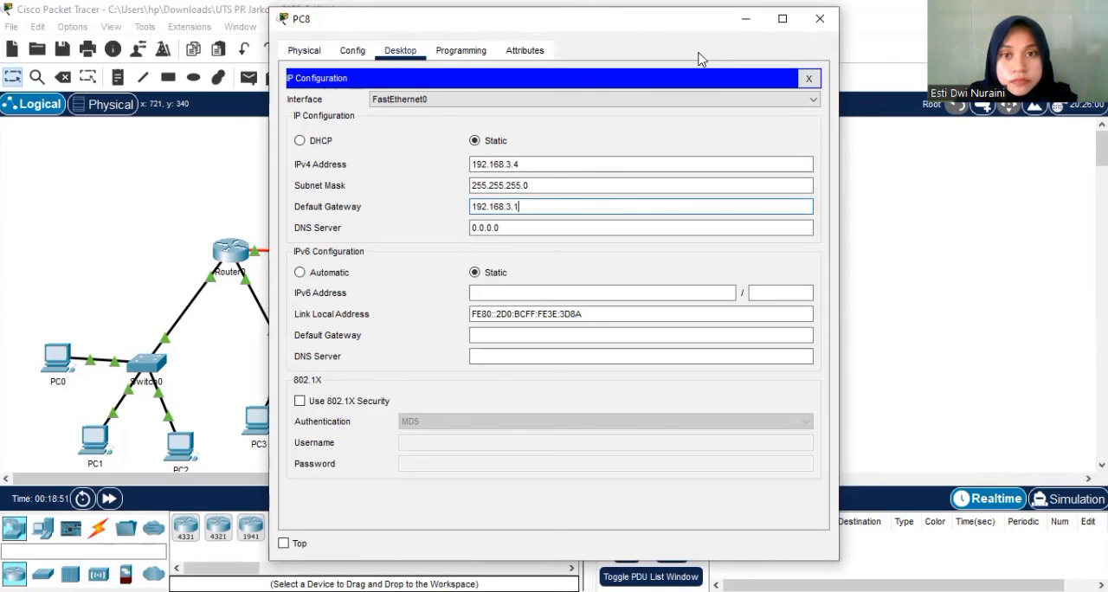
click(820, 18)
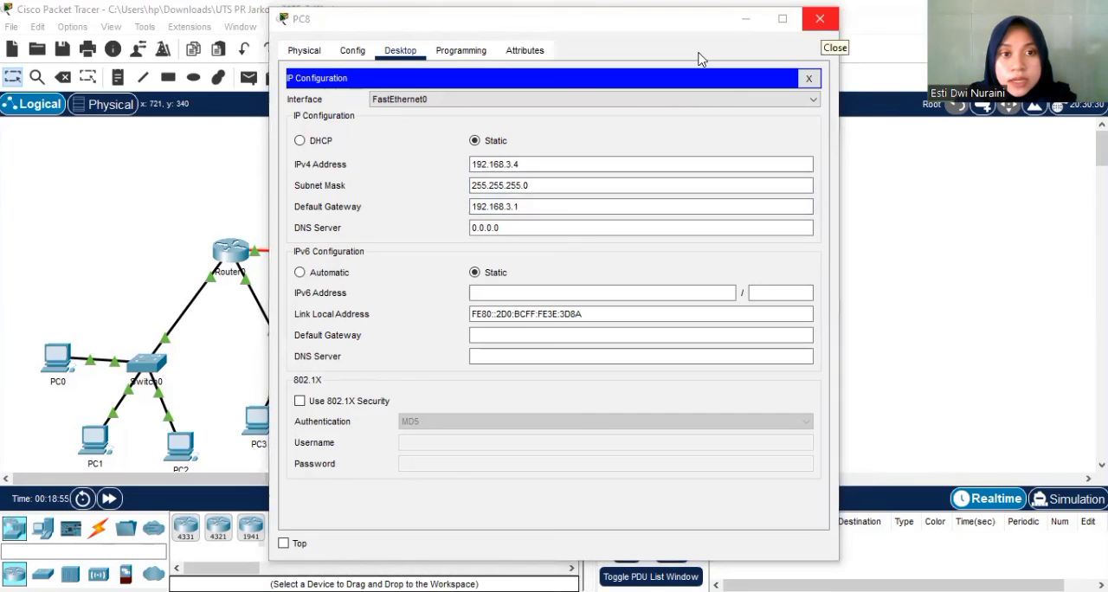
click(818, 24)
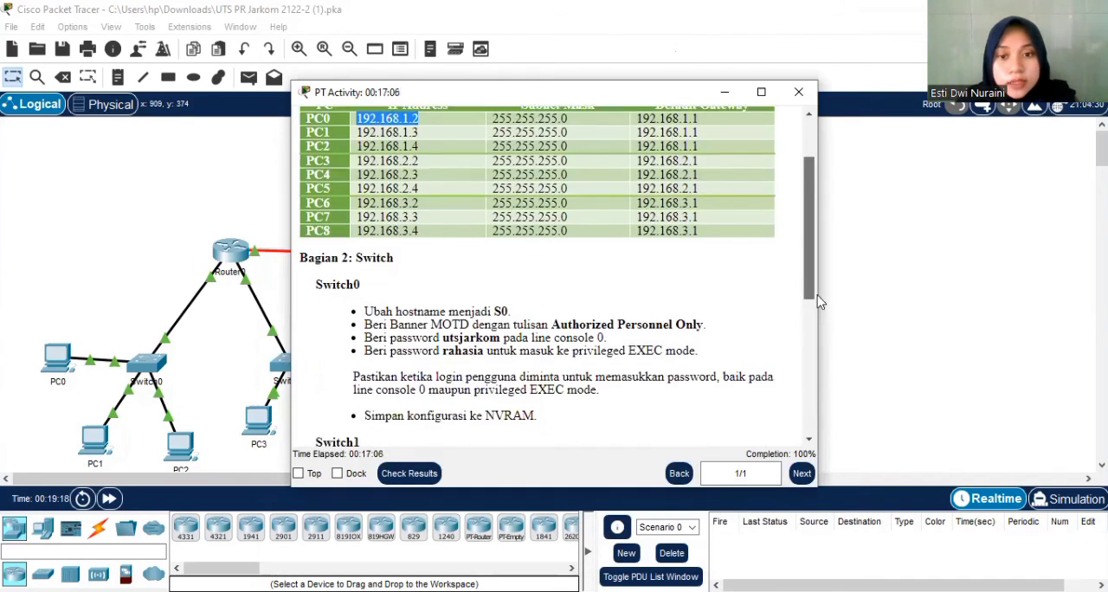
Review the PC addressing table and the switch requirements in the activity instructions.
scroll(809, 303, down, 2)
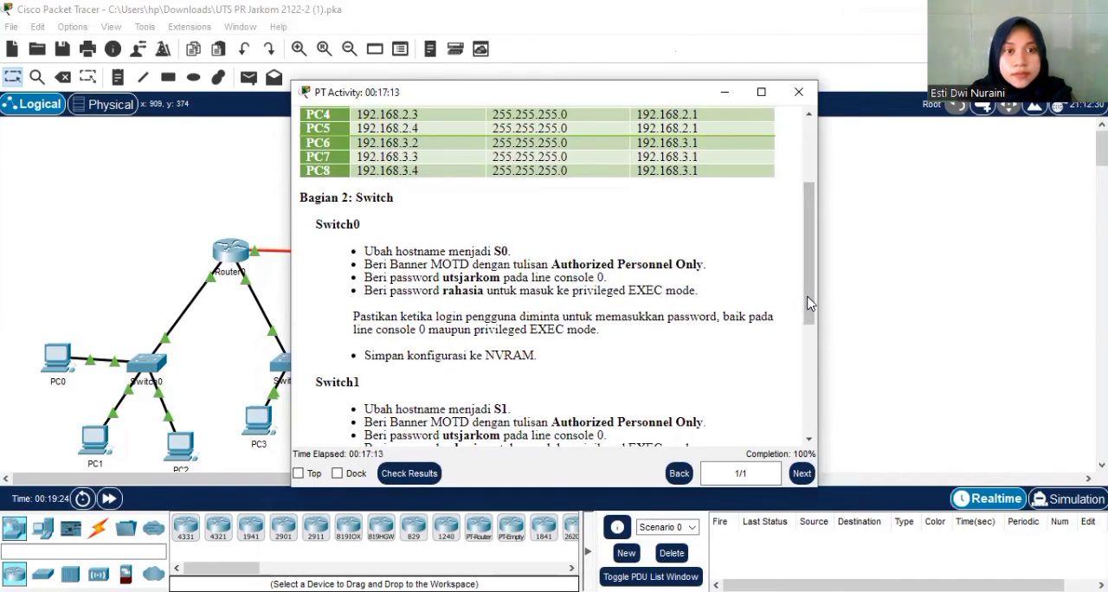